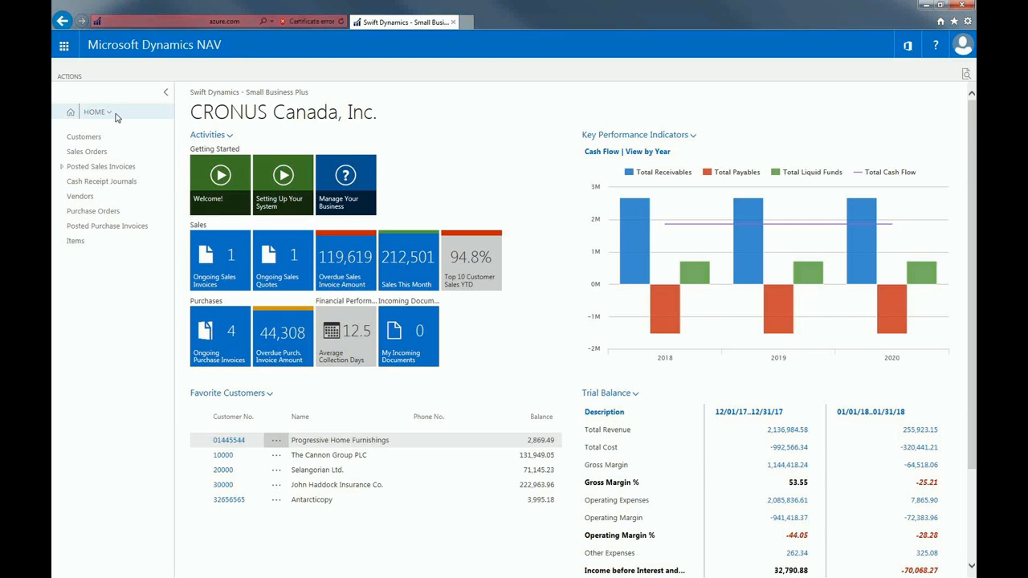
- In the Advanced Finance G/L budgets, create a budget named 2018REV with the description "2018 Revenue Budget"
click(114, 115)
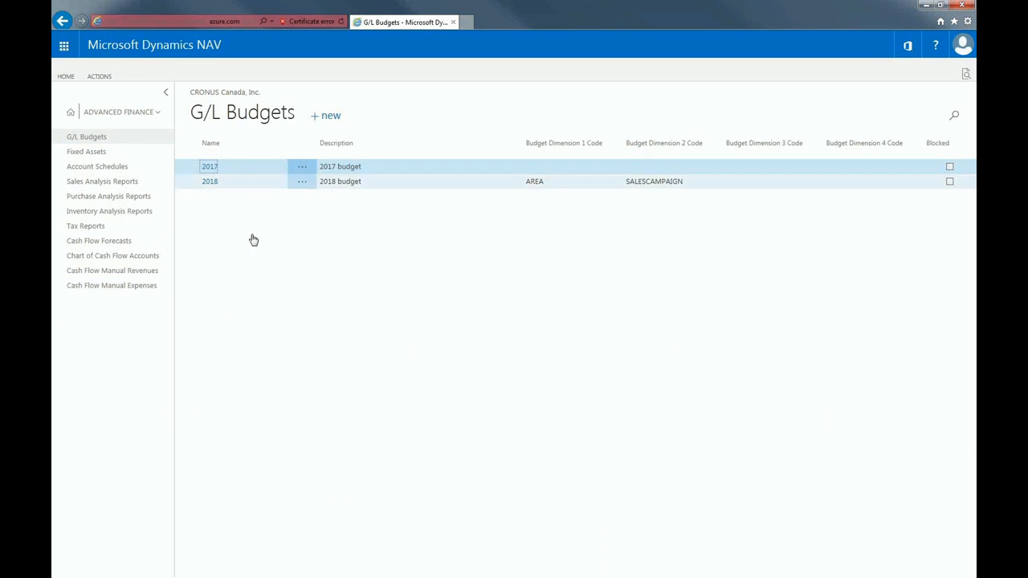
click(330, 115)
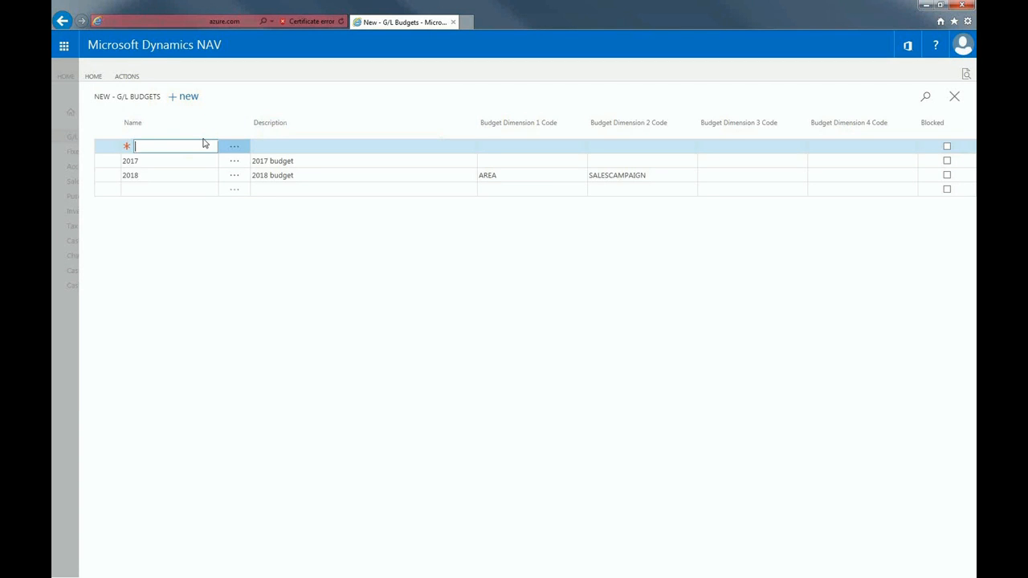
text(2018REV)
click(294, 145)
text(2018)
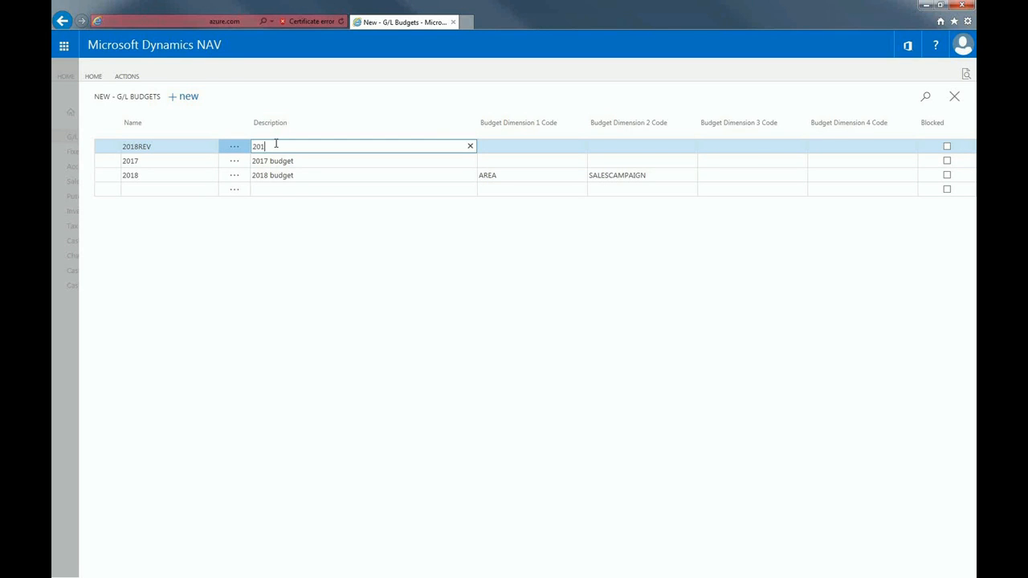
text( Revenue Budget)
click(401, 257)
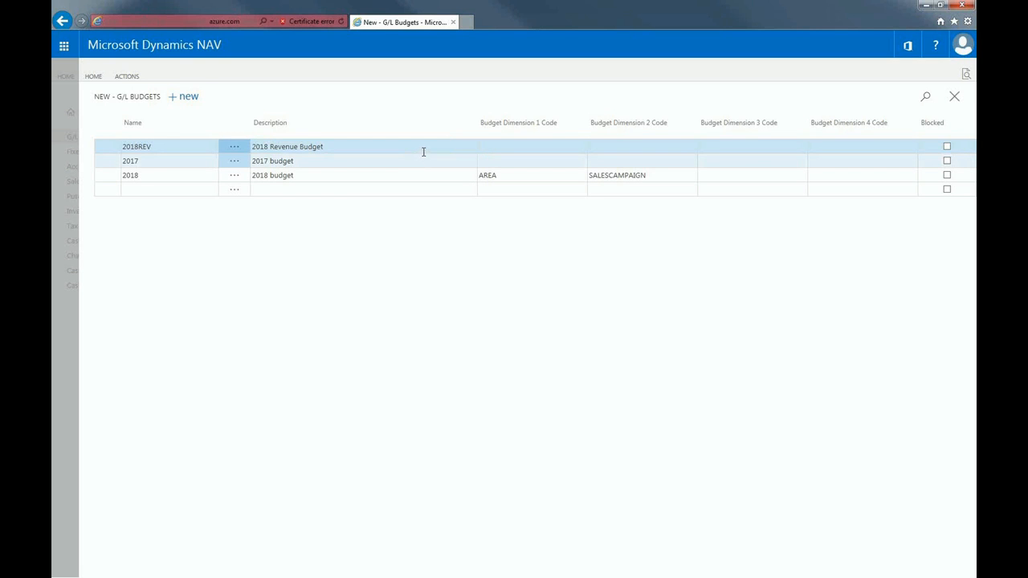
- Assign AREA, BUSINESSGROUP and CUSTOMERGROUP as budget dimension codes 1, 2 and 3 of the 2018REV budget
click(514, 143)
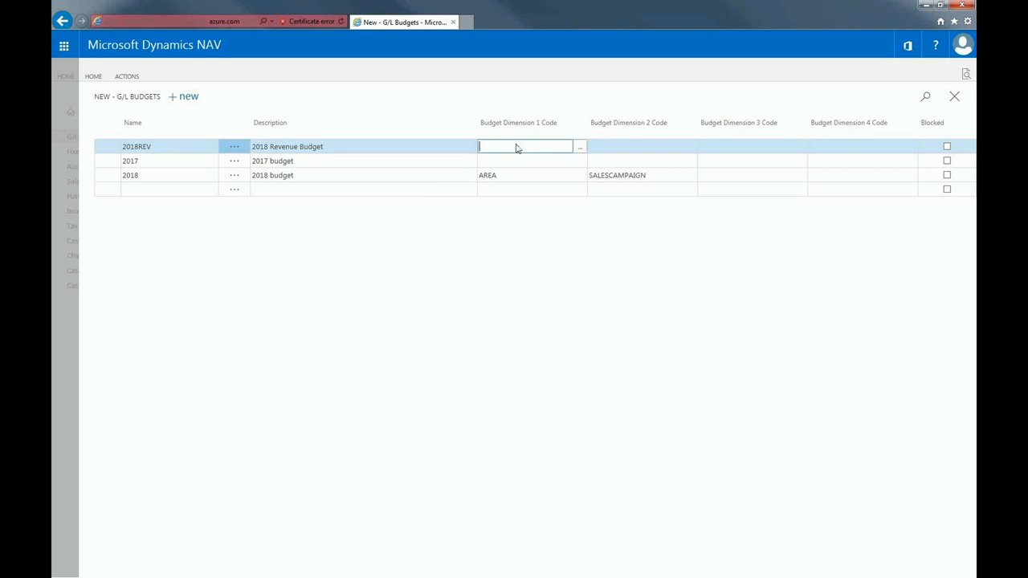
click(581, 146)
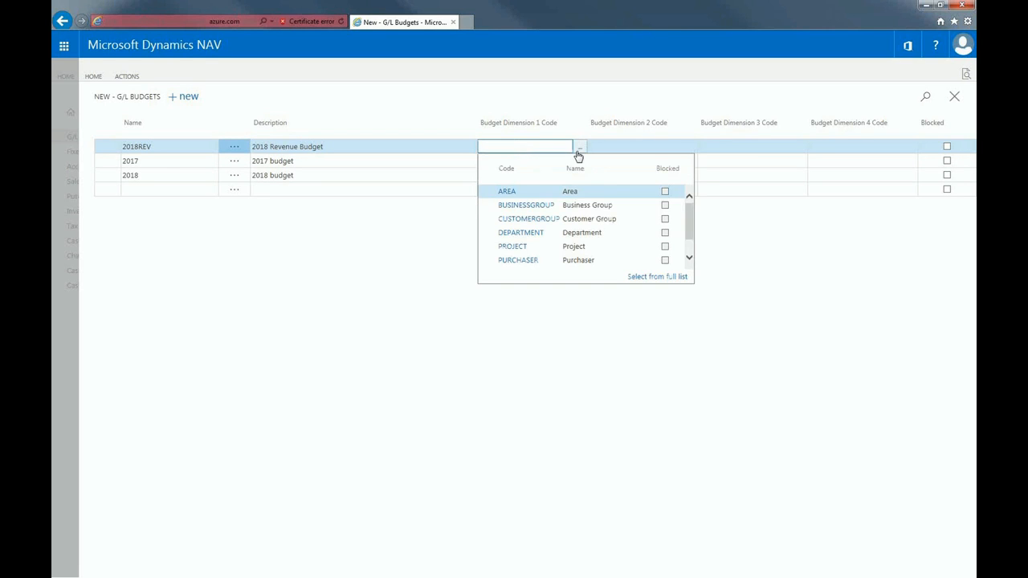
click(523, 195)
click(625, 150)
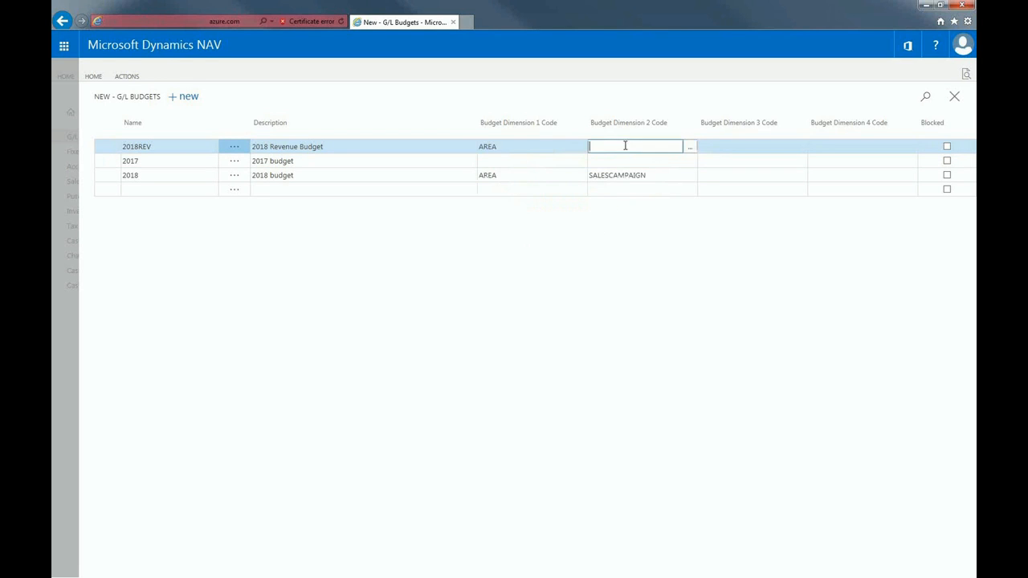
click(674, 147)
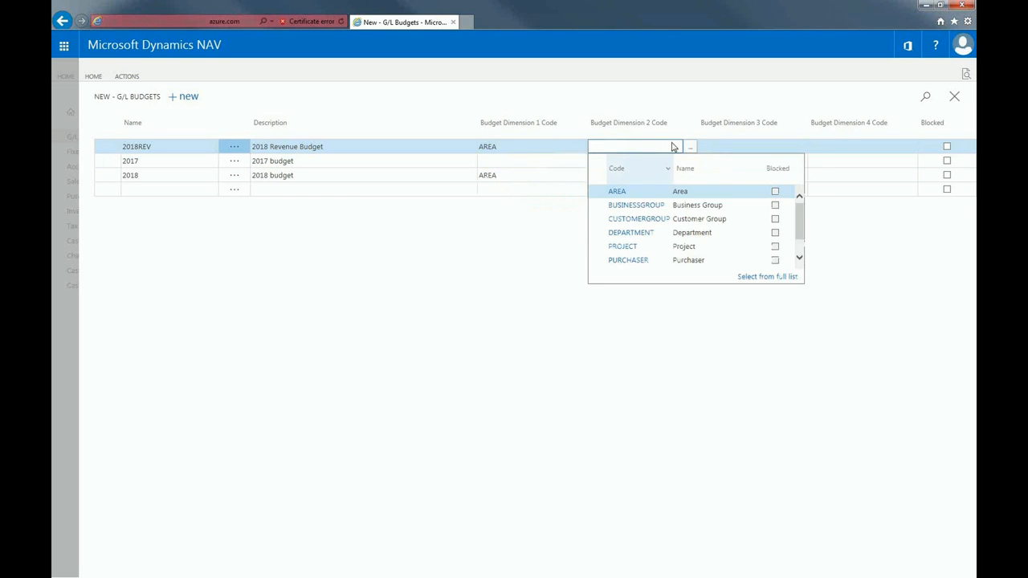
click(632, 206)
click(721, 147)
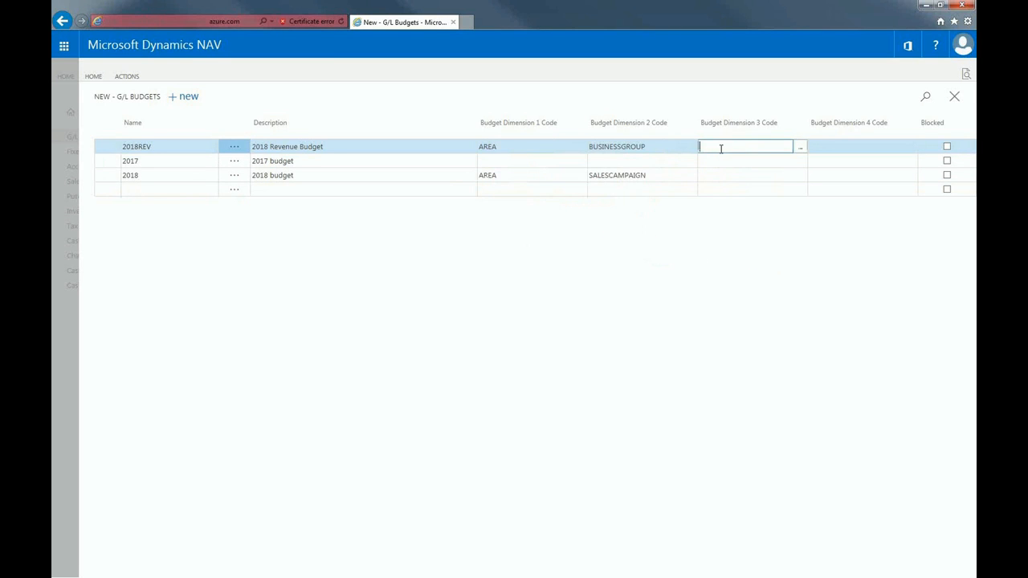
click(757, 152)
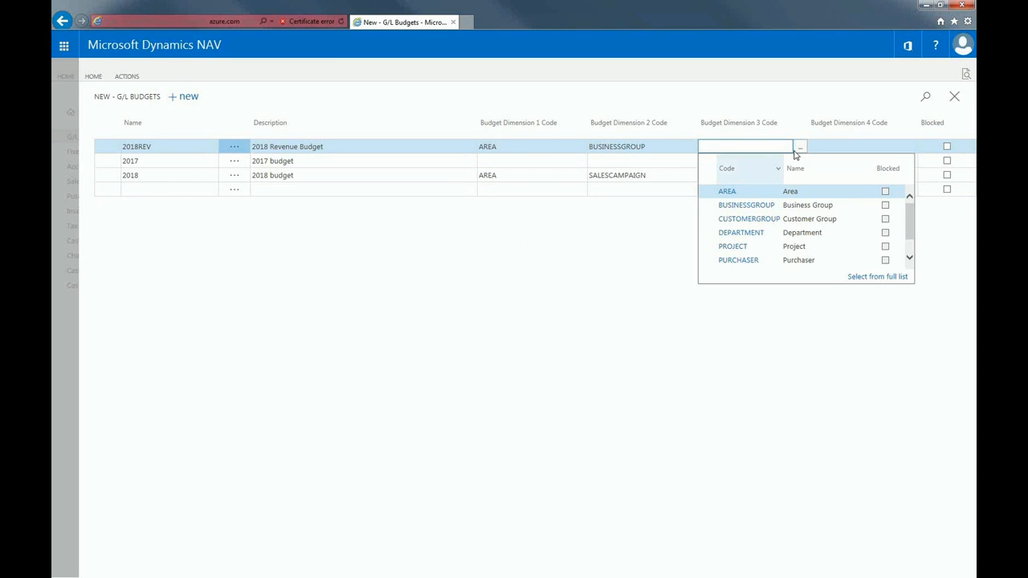
click(766, 218)
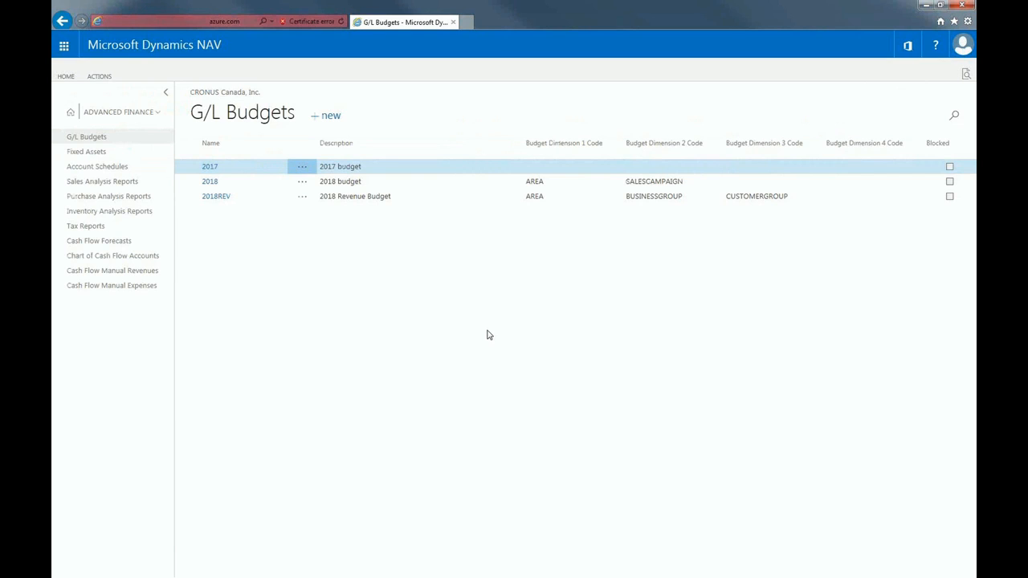
- Open the 2018REV budget for editing and set its matrix to view by Month
click(303, 198)
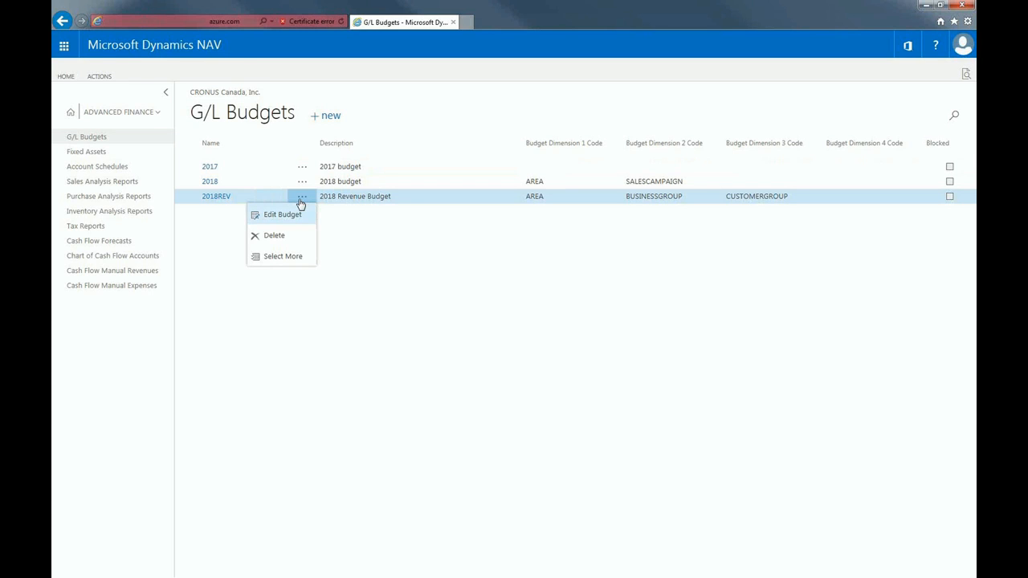
click(299, 200)
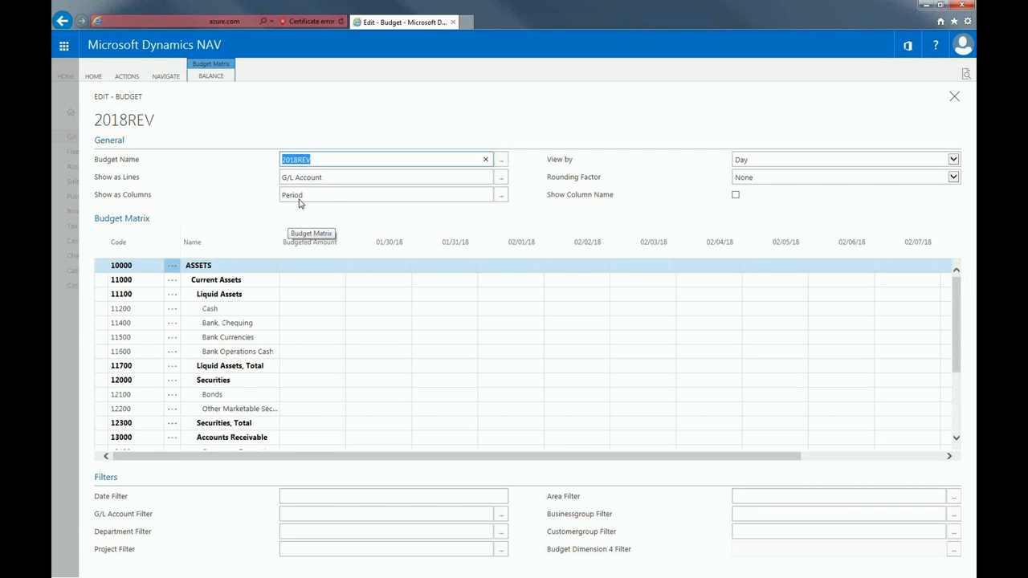
click(816, 161)
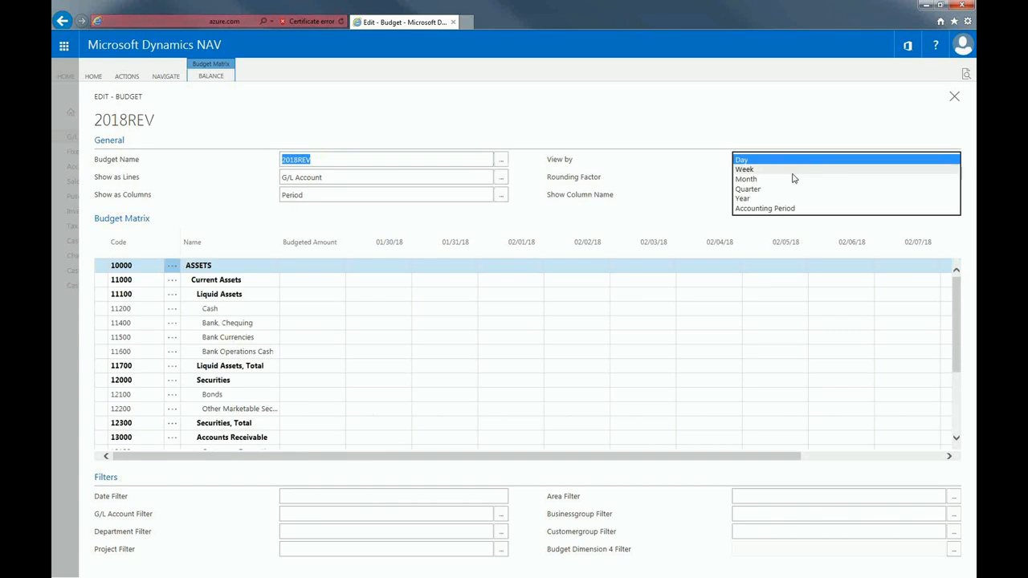
click(790, 180)
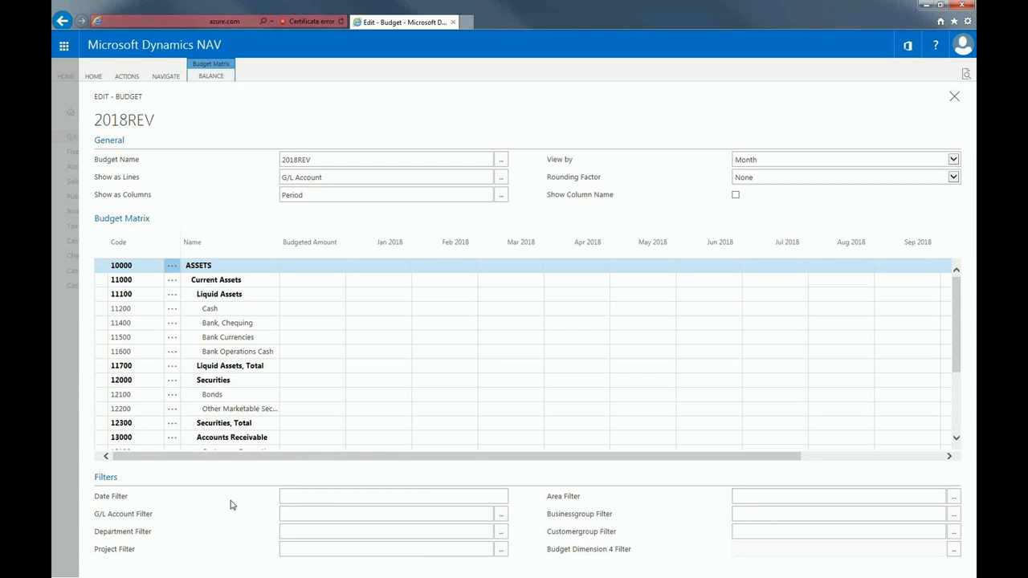
- Filter the budget matrix to G/L accounts 4..4999 and dates 1/1/2018..12/31/2018
click(300, 509)
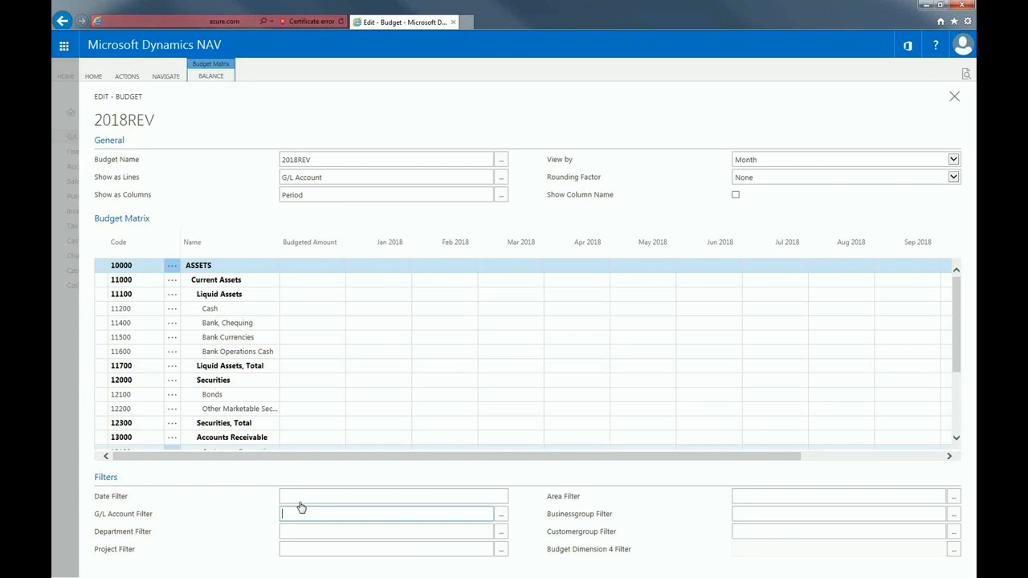
text(4..4999)
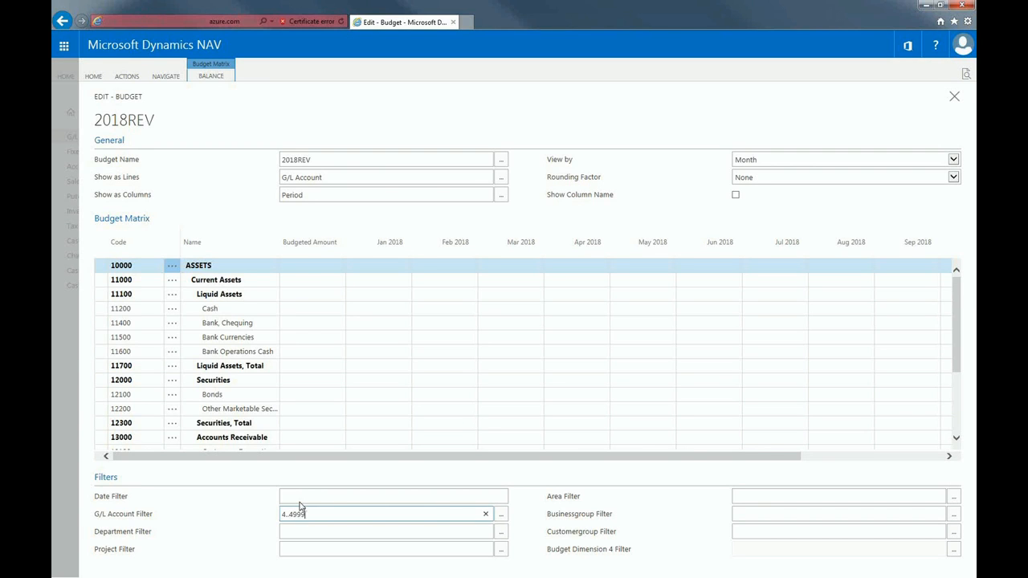
click(238, 523)
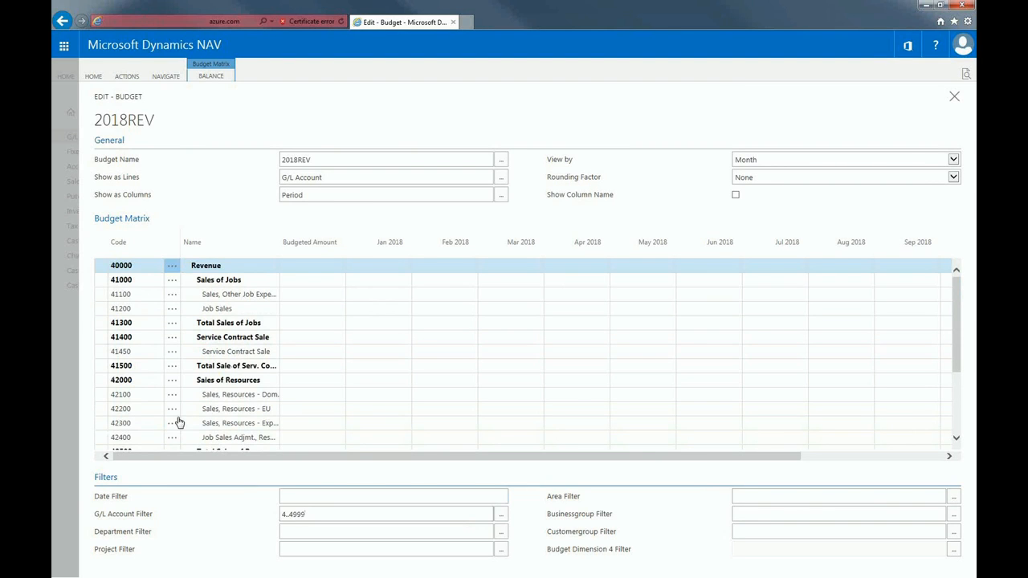
click(299, 499)
text(1/1/2018..)
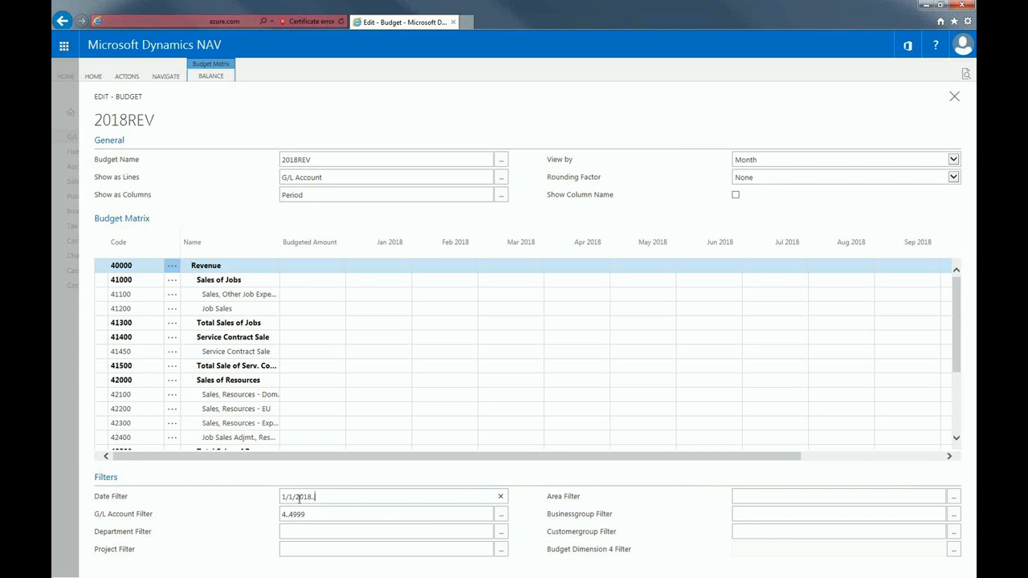
text(12/31/2018)
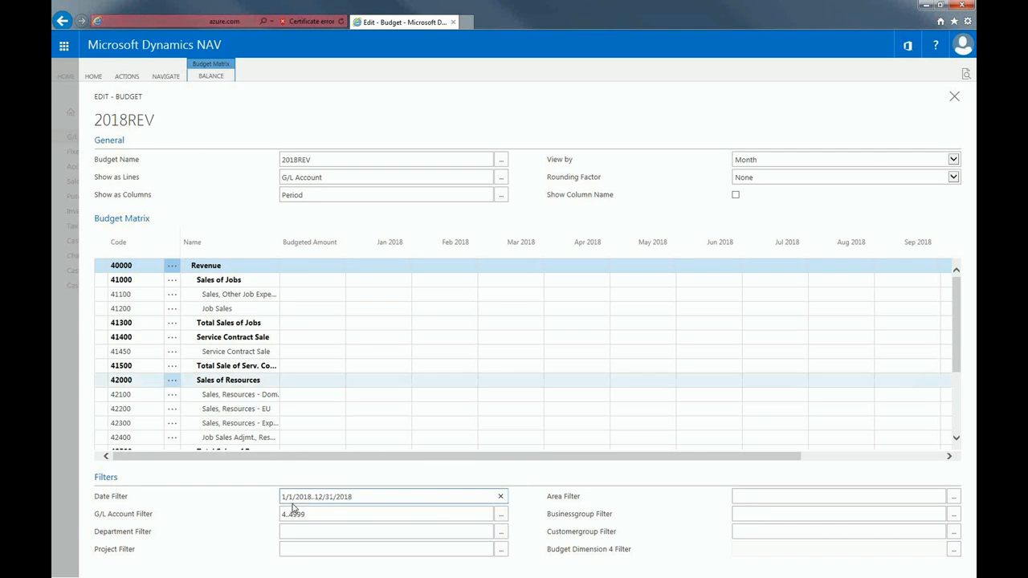
click(253, 537)
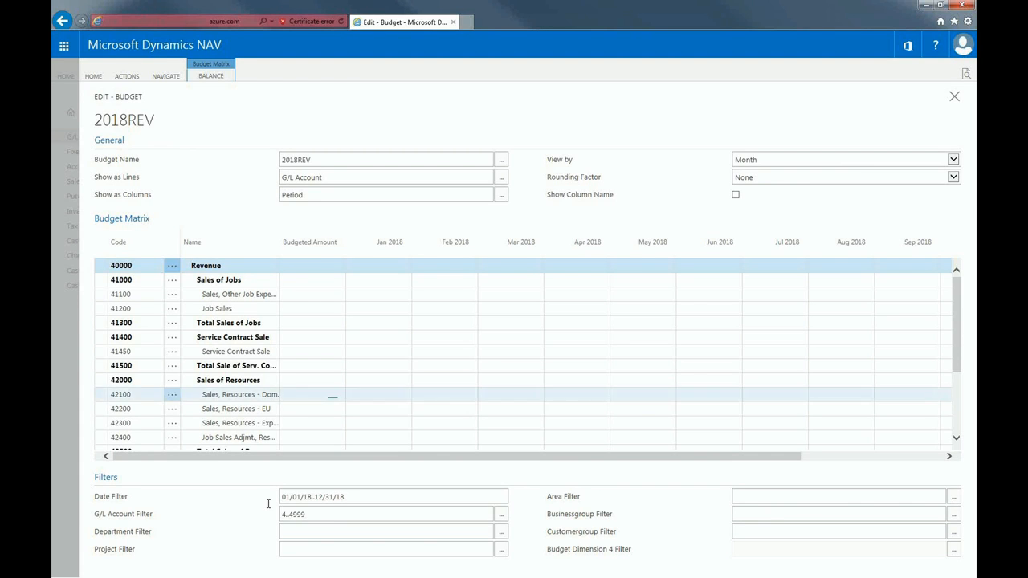
- For account 42100, budget 10,000 in Jan 2018, 15,000 in Feb, 20,000 in Mar and 20,000 in Apr
scroll(351, 351, down, 1)
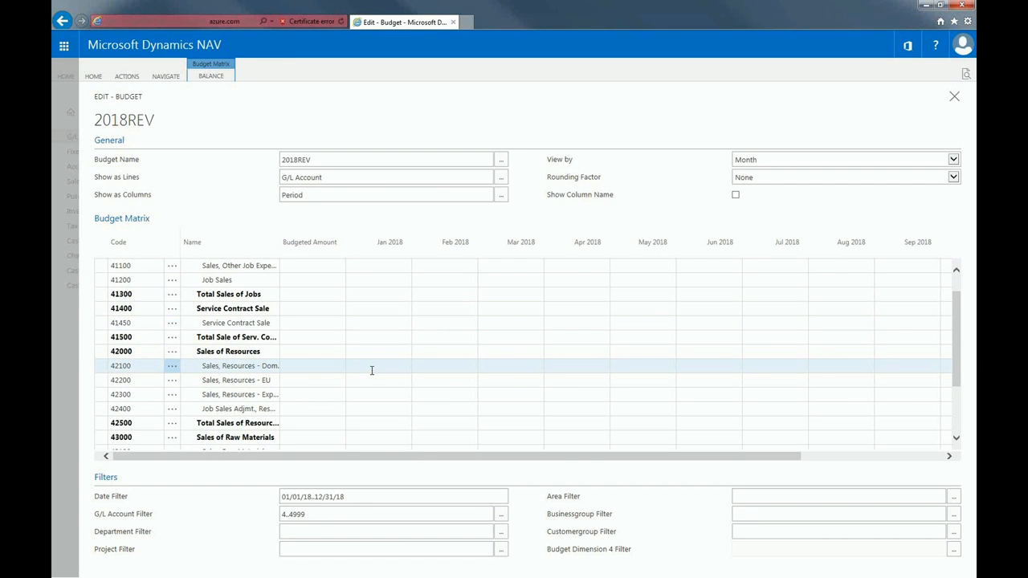
click(372, 366)
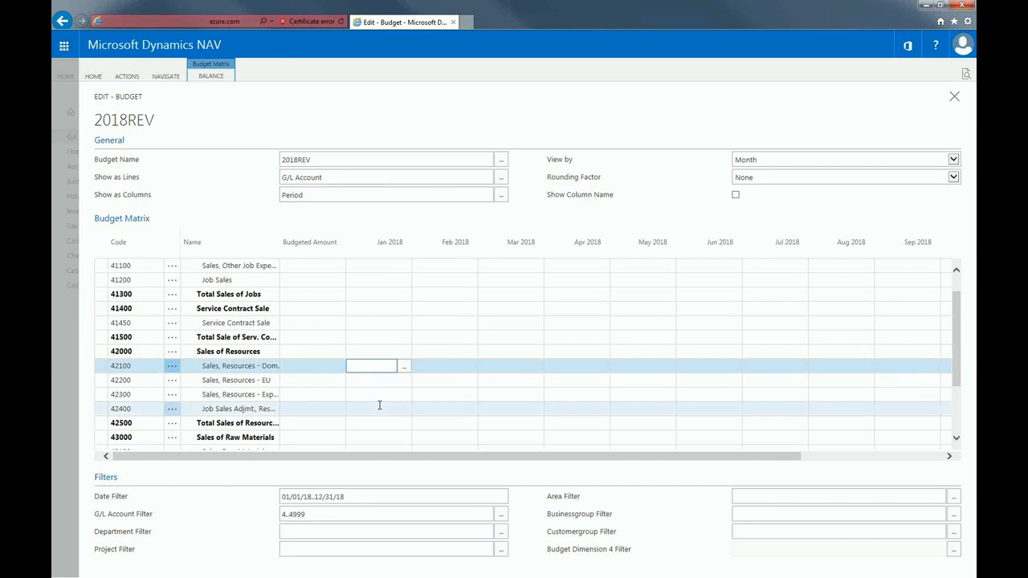
text(10,000)
click(455, 366)
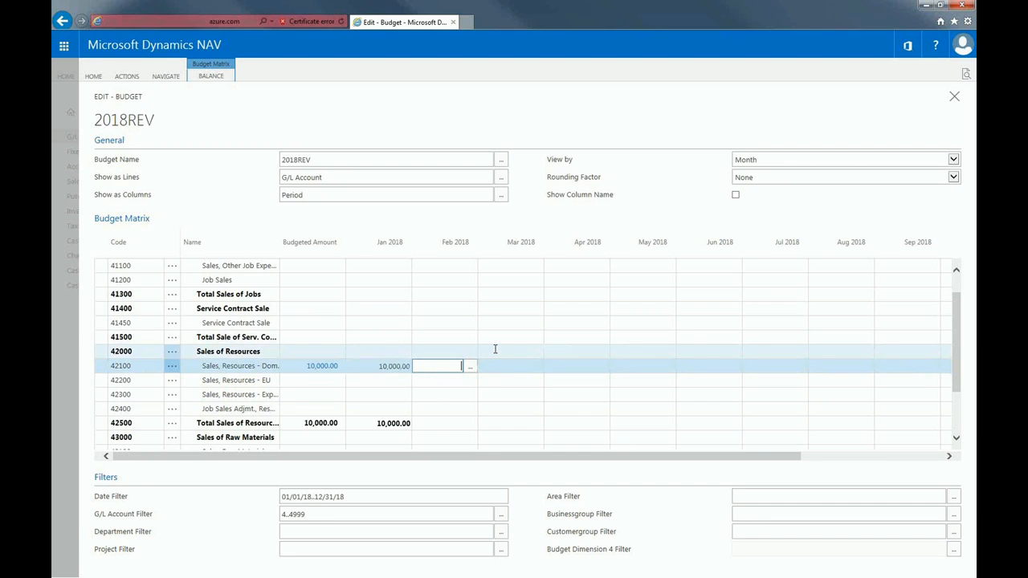
text(15,000)
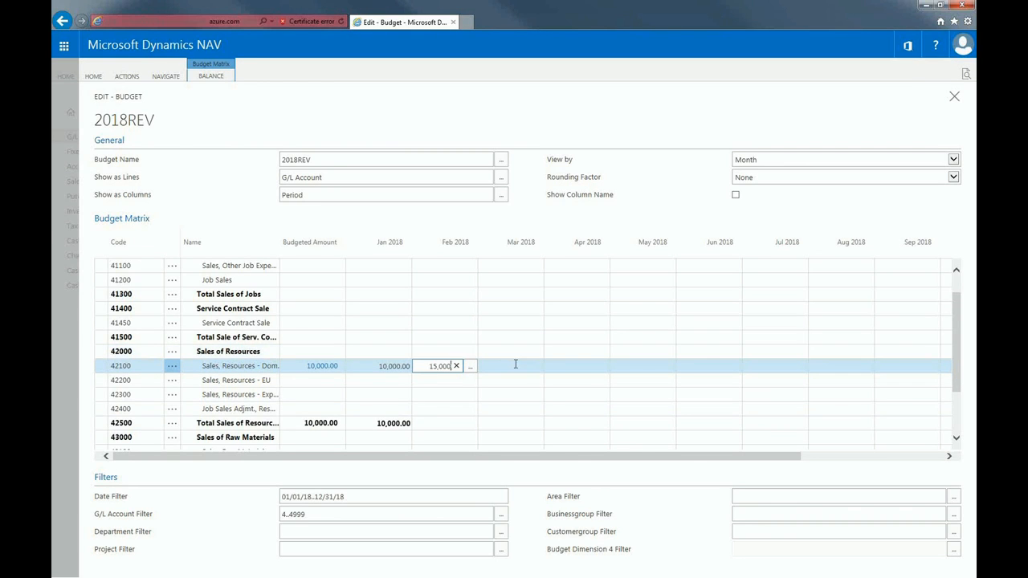
key(Tab)
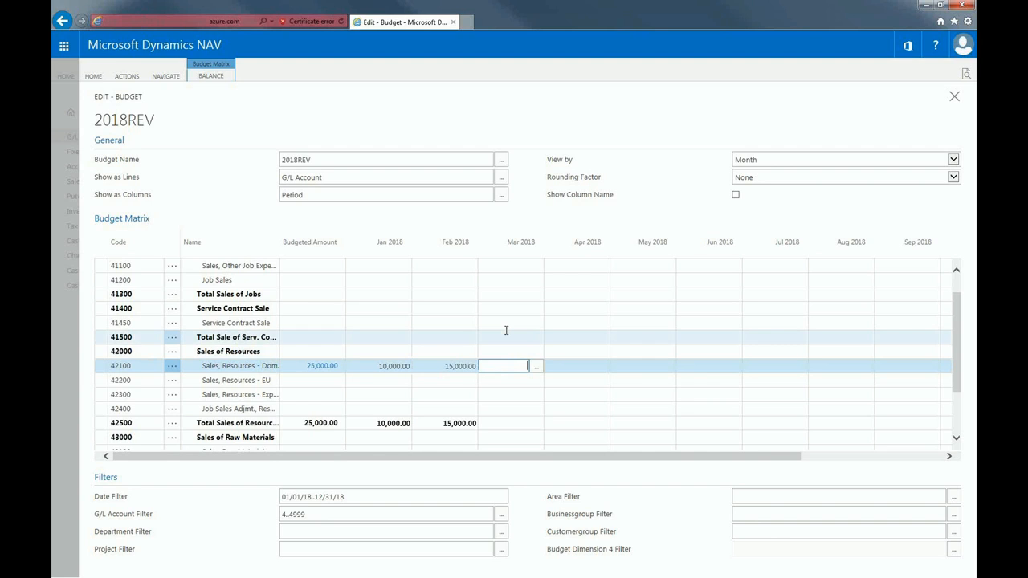
text(20,000)
click(591, 368)
text(20,000)
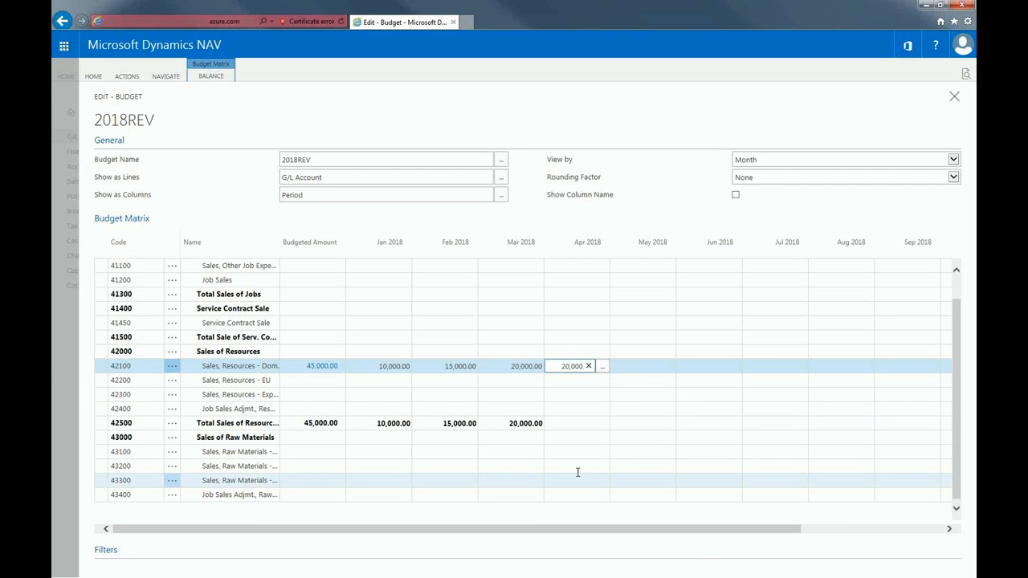
- Open the budget entries behind account 42100's Jan 2018 amount and make the list editable
click(383, 369)
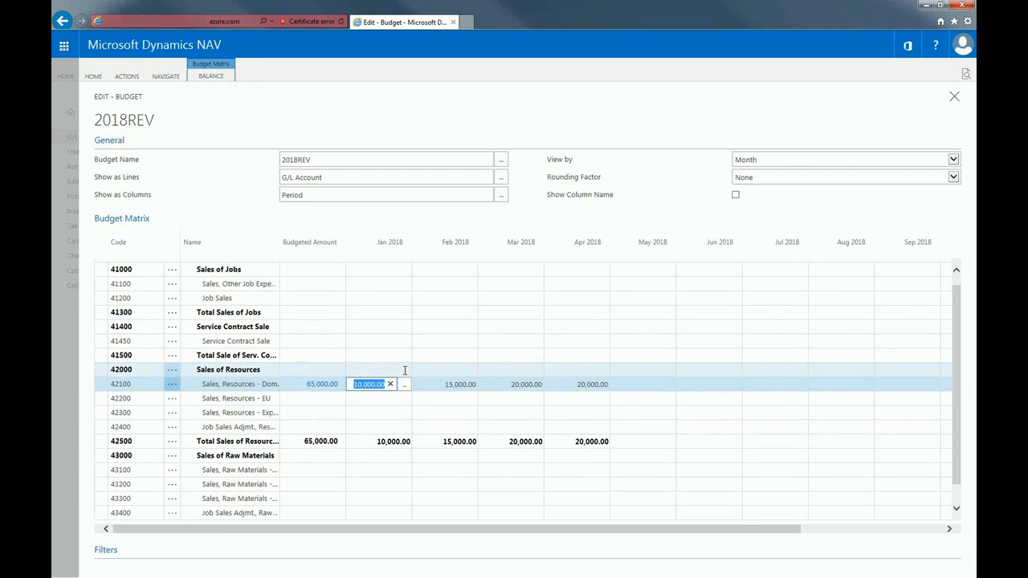
click(408, 386)
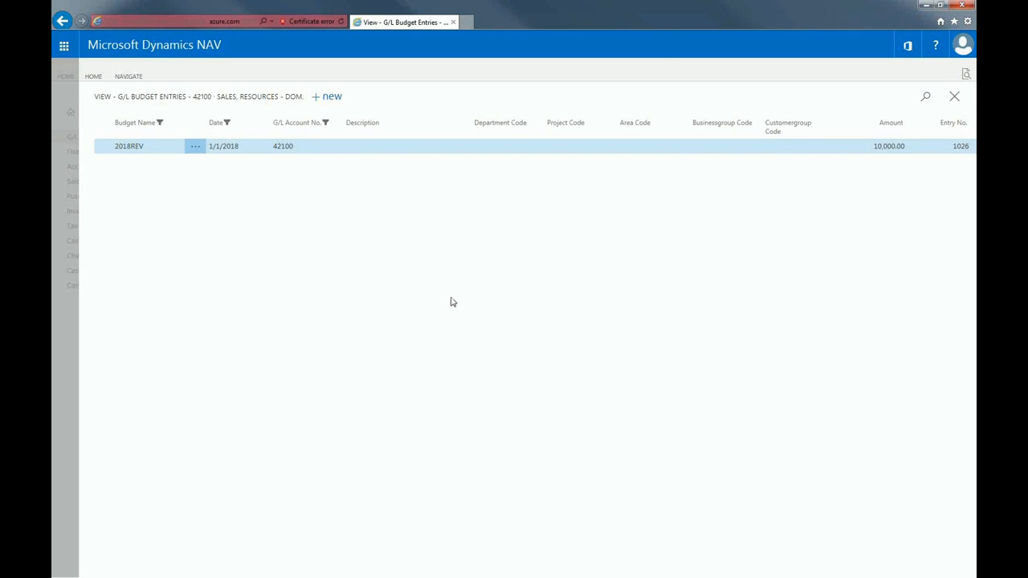
click(122, 77)
click(95, 78)
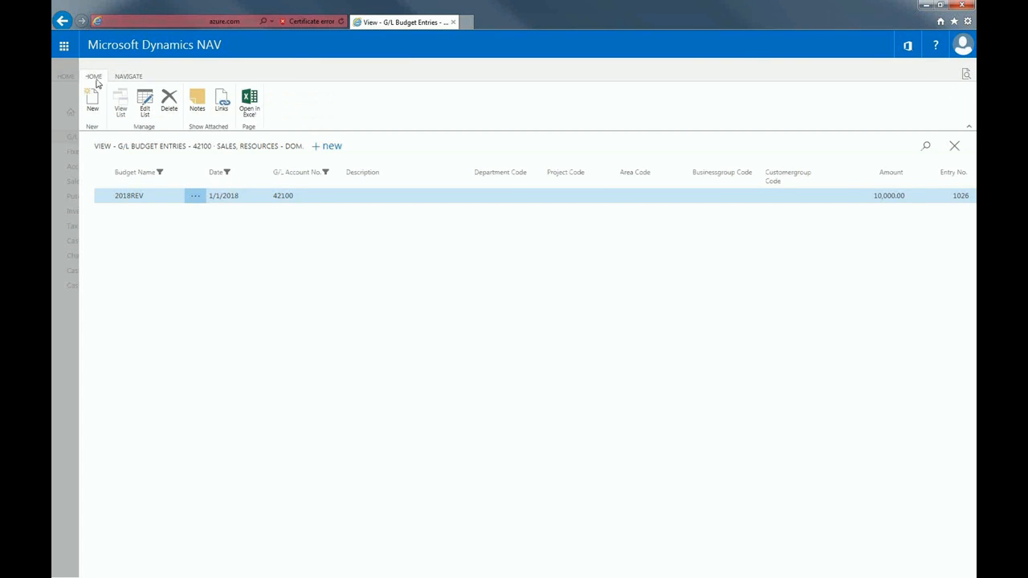
click(146, 105)
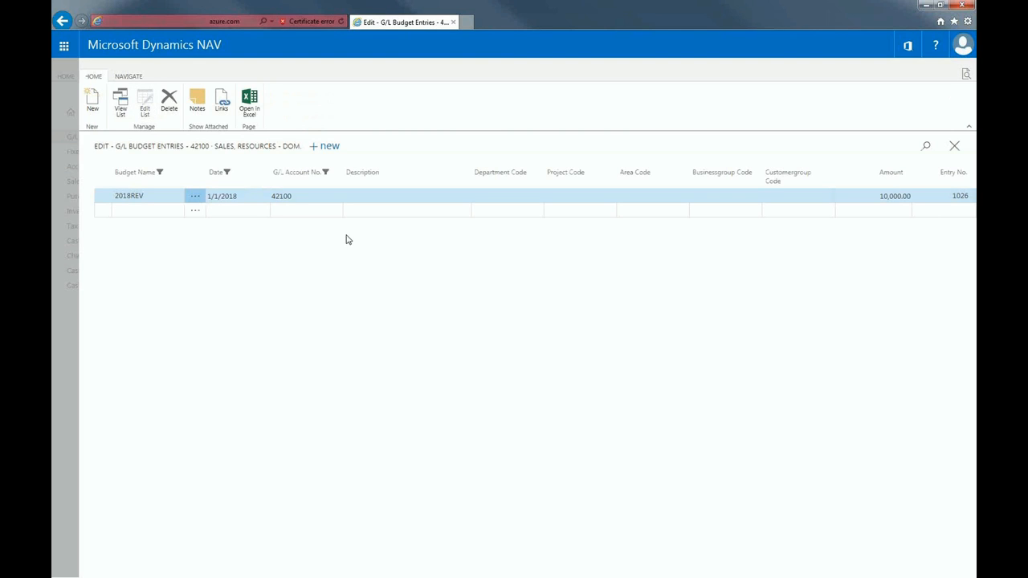
- Set the Department Code of the 1/1/2018 budget entry to SALES
click(476, 196)
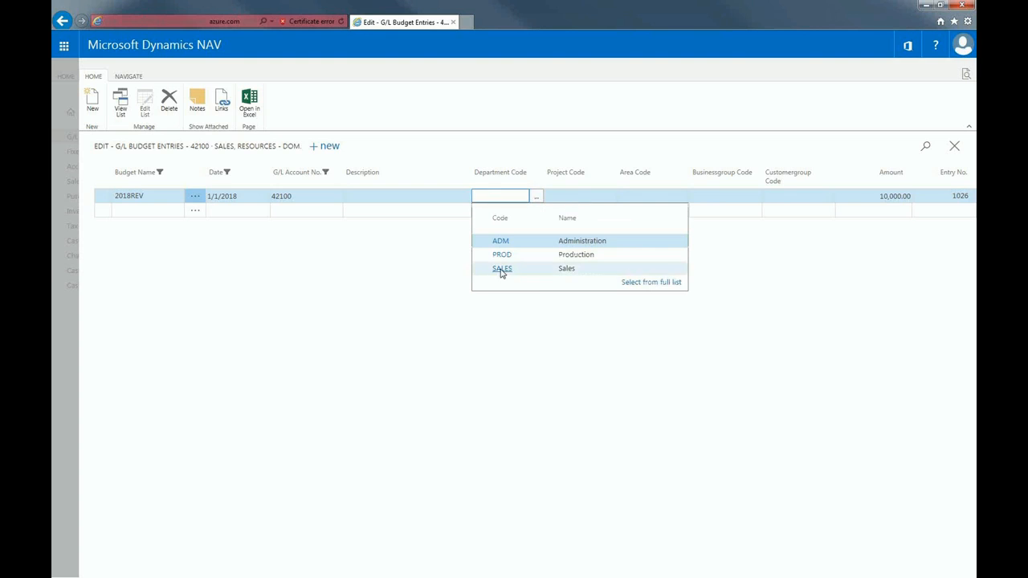
click(500, 273)
click(541, 295)
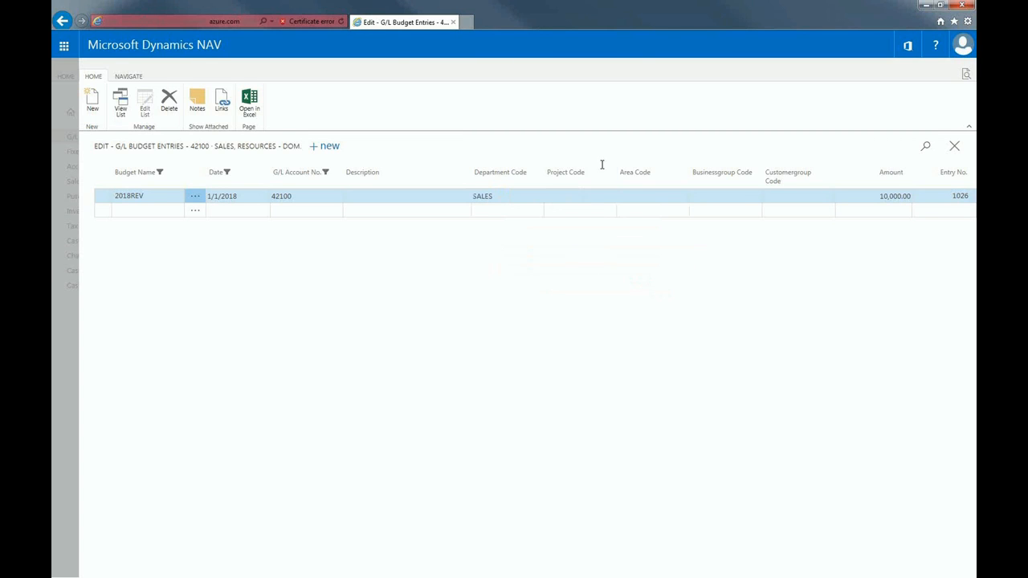
- Set the 1/1/2018 budget entry's Area Code to 70 (America North) and its Businessgroup Code to OFFICE
click(674, 199)
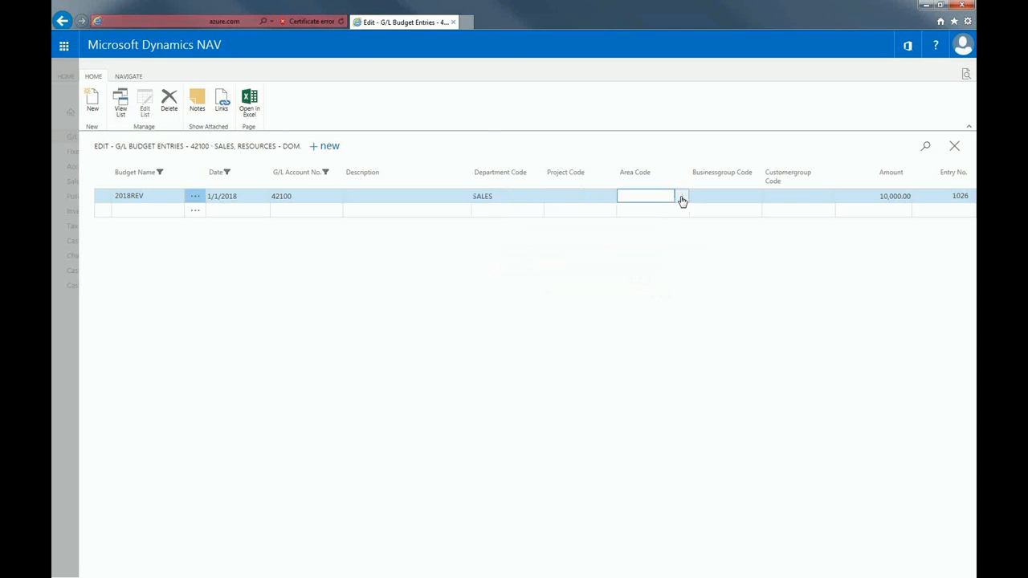
click(681, 199)
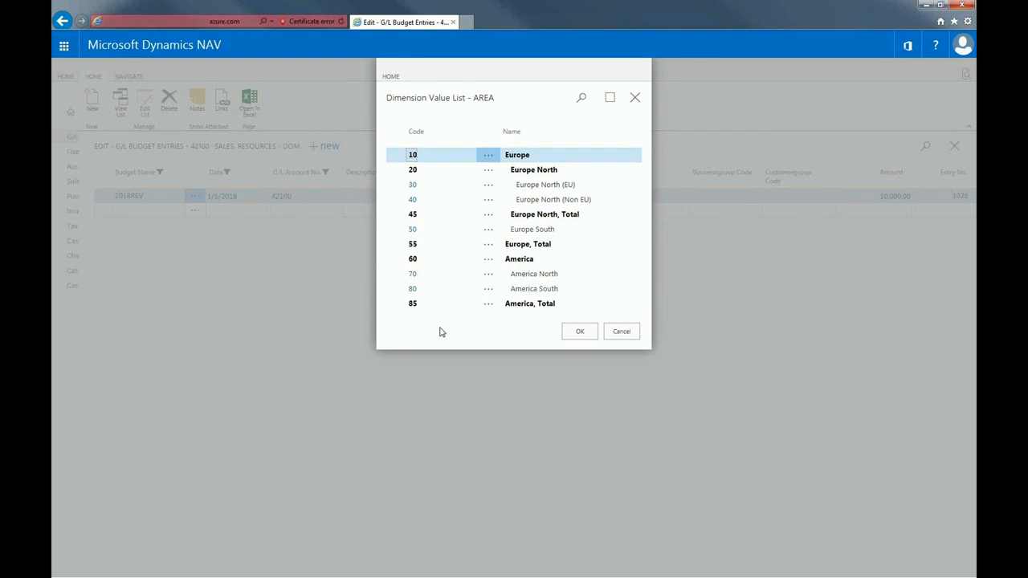
click(412, 278)
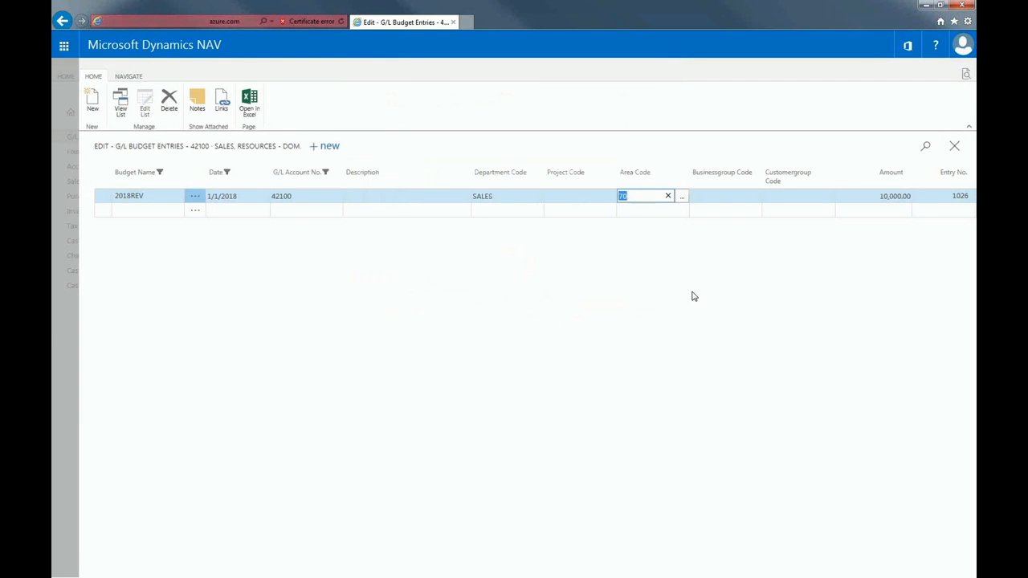
click(735, 196)
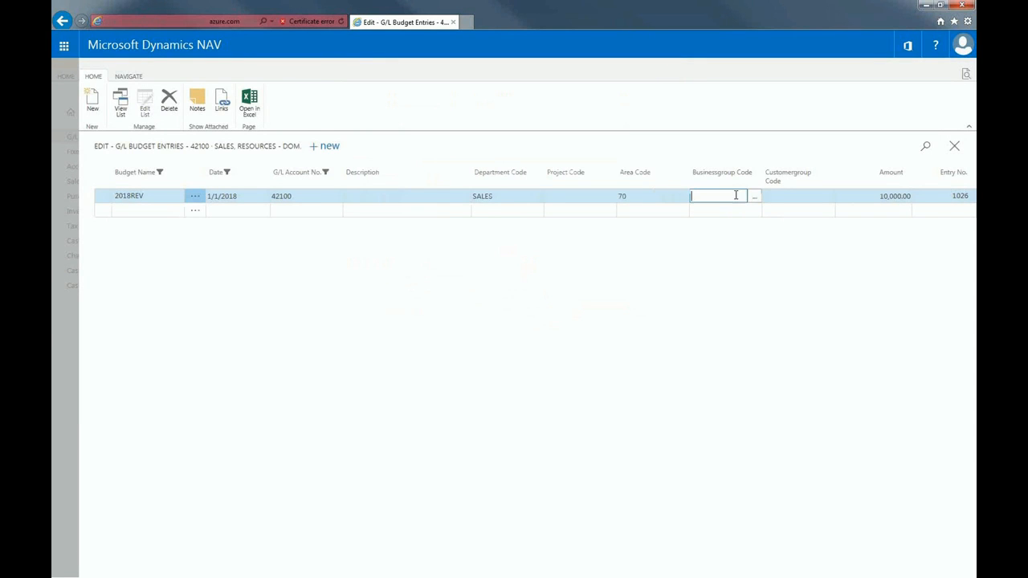
click(756, 199)
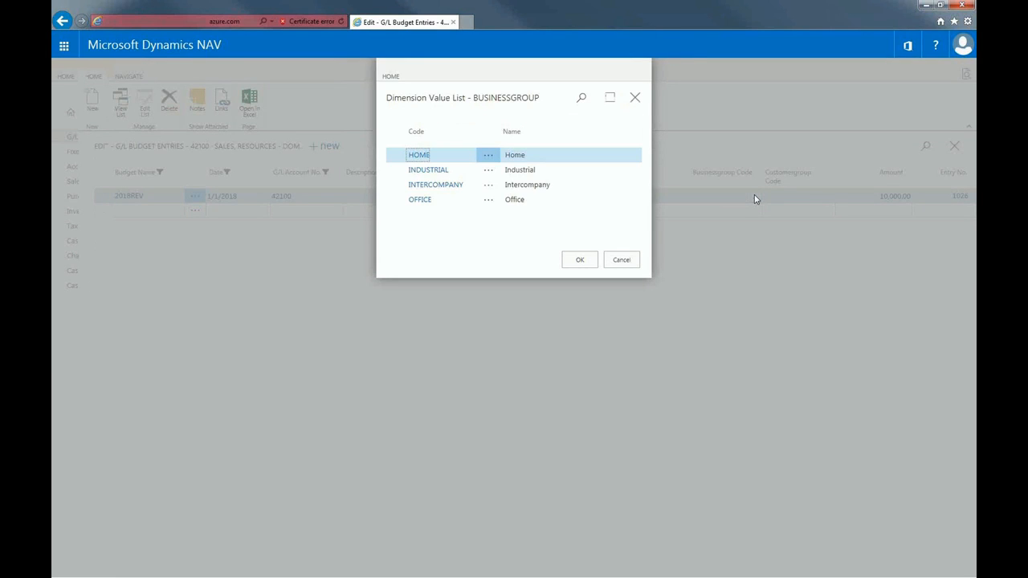
click(420, 199)
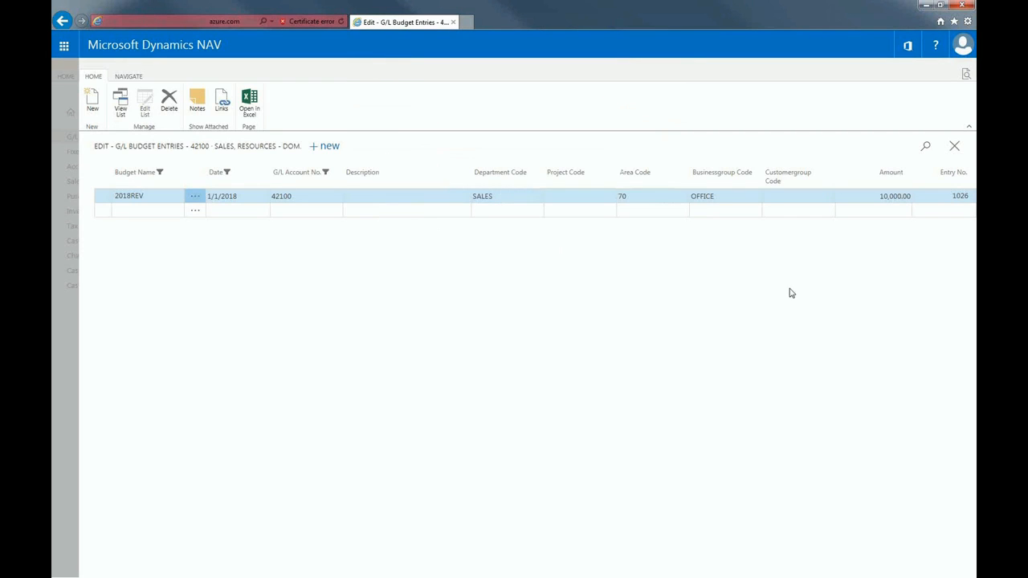
- Set the same budget entry's Customergroup Code to MEDIUM and return to the budget matrix
click(814, 196)
click(827, 196)
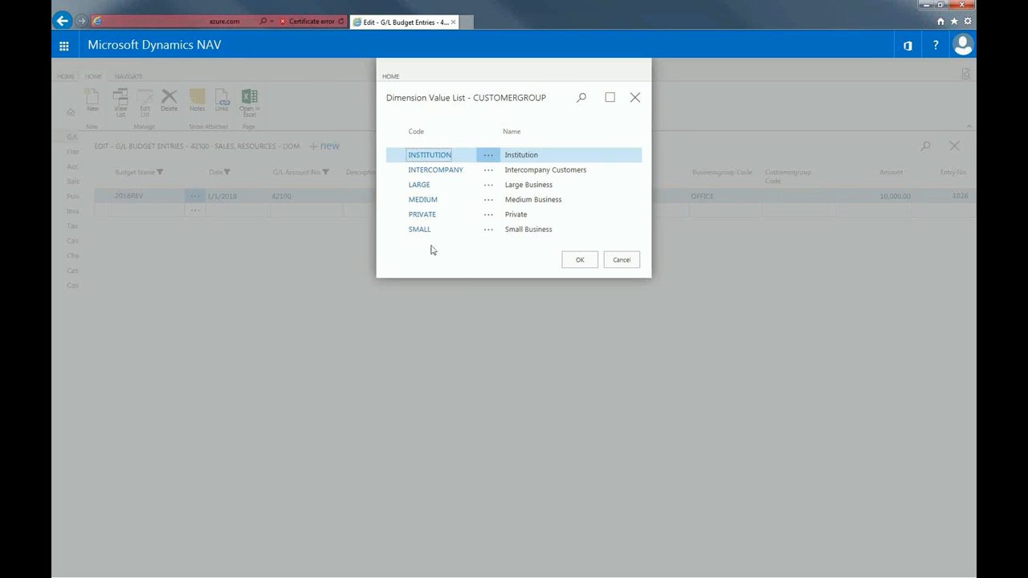
click(423, 200)
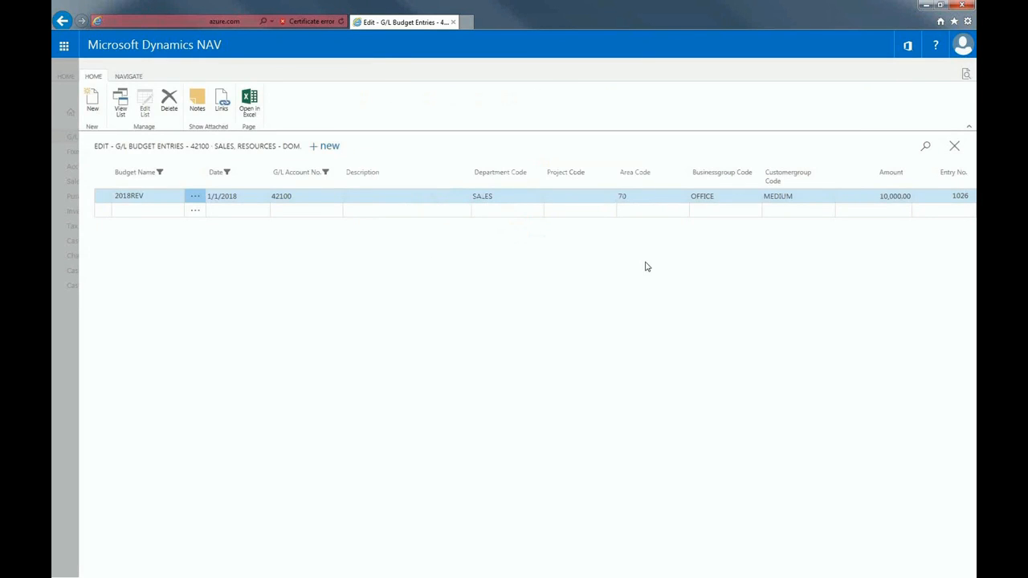
click(954, 145)
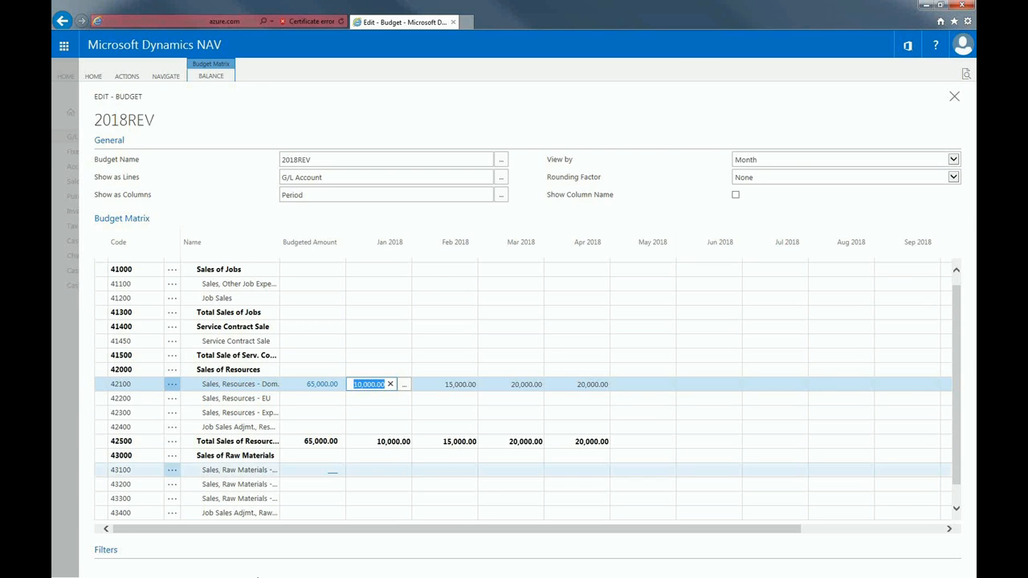
- Show the budget's filters and filter the matrix to department SALES
click(103, 550)
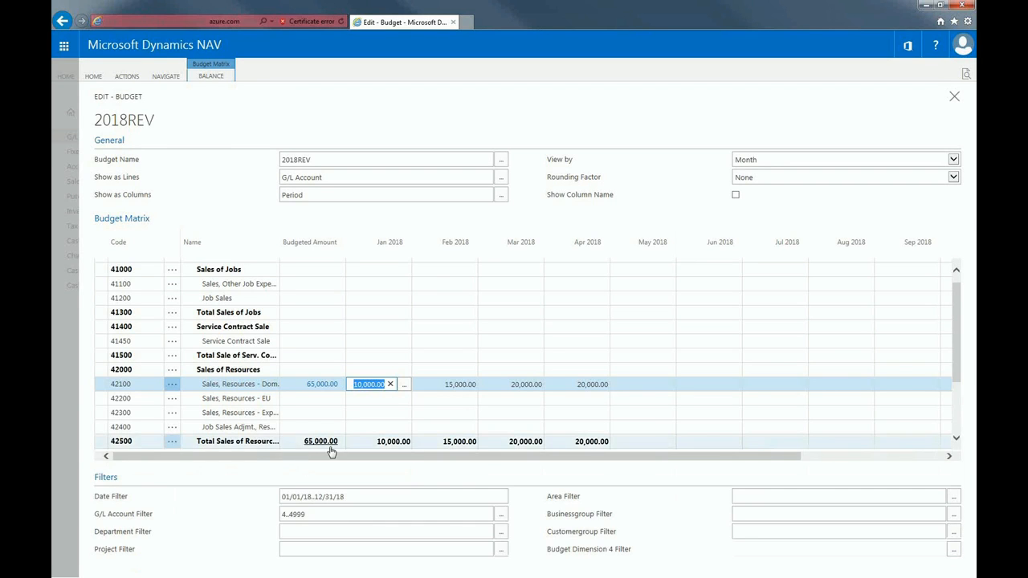
scroll(331, 453, down, 1)
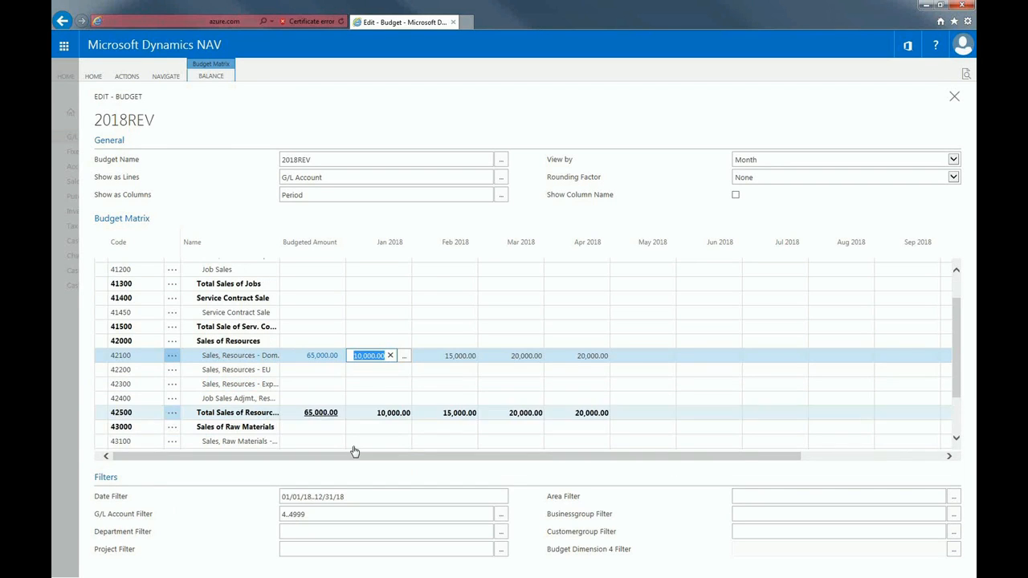
click(307, 536)
text(sales)
key(Tab)
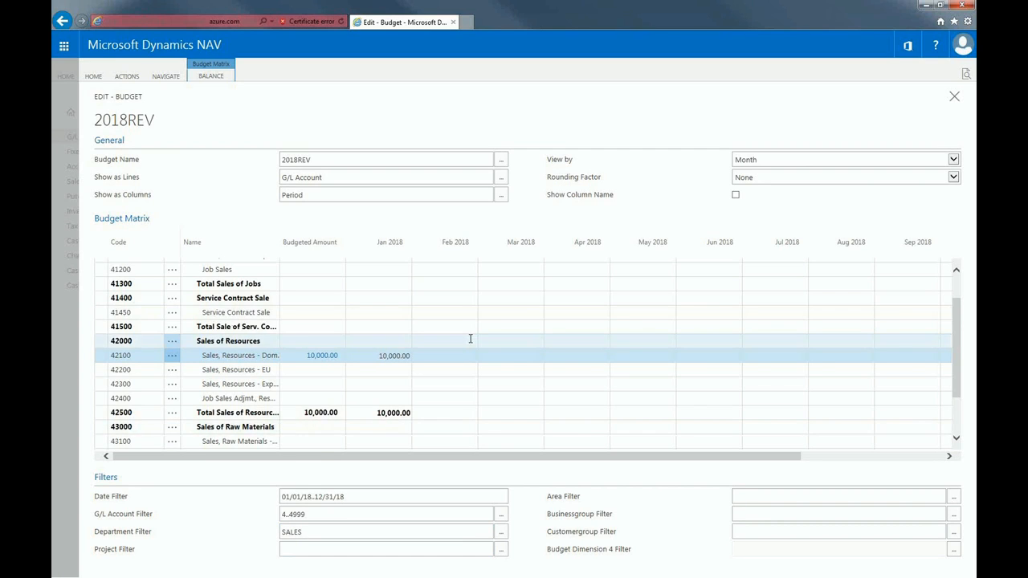
- Budget 80,000 for account 42300 in Feb 2018 and check the dimensions on the budget entry behind it
click(451, 386)
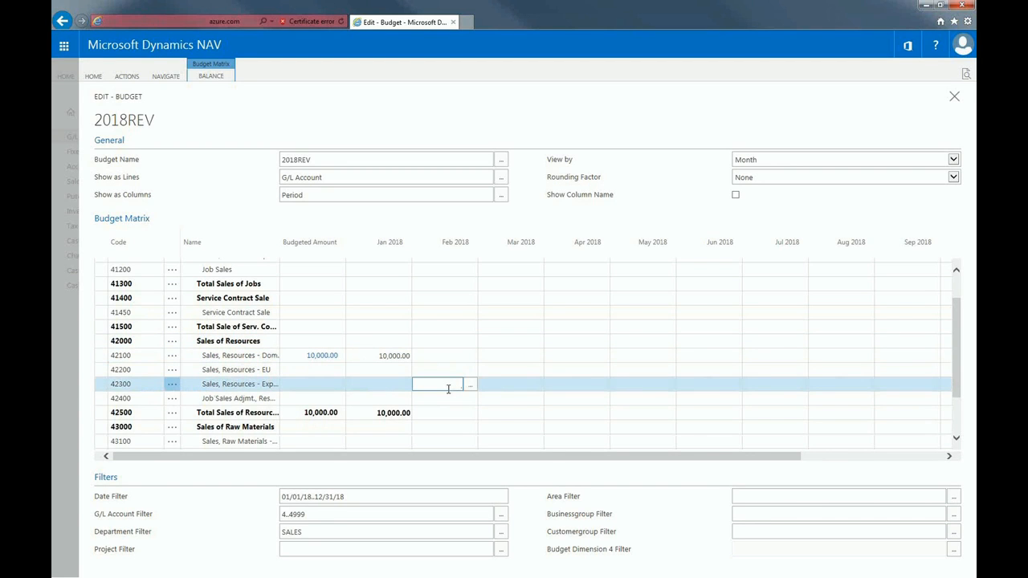
text(80,000)
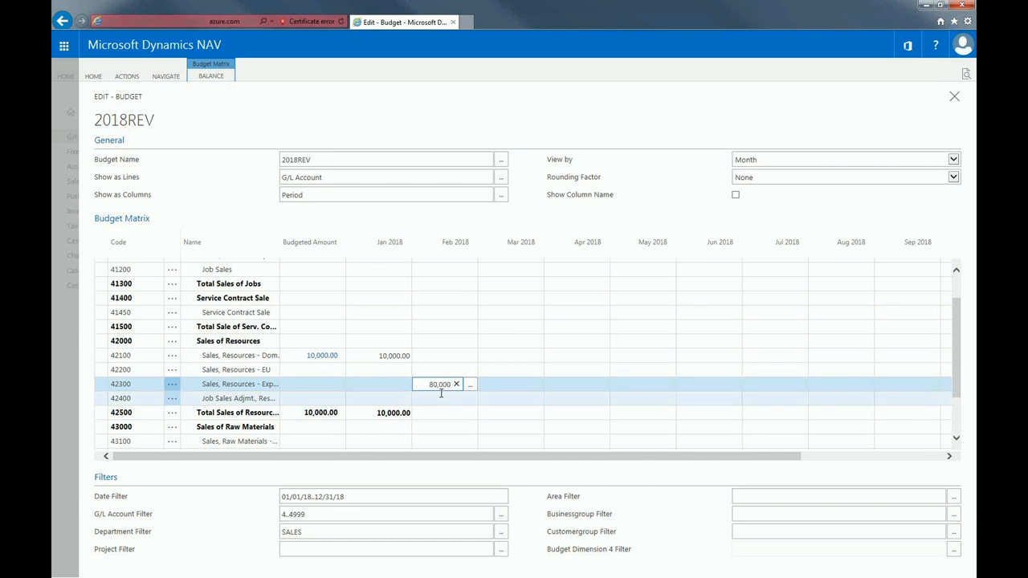
click(469, 387)
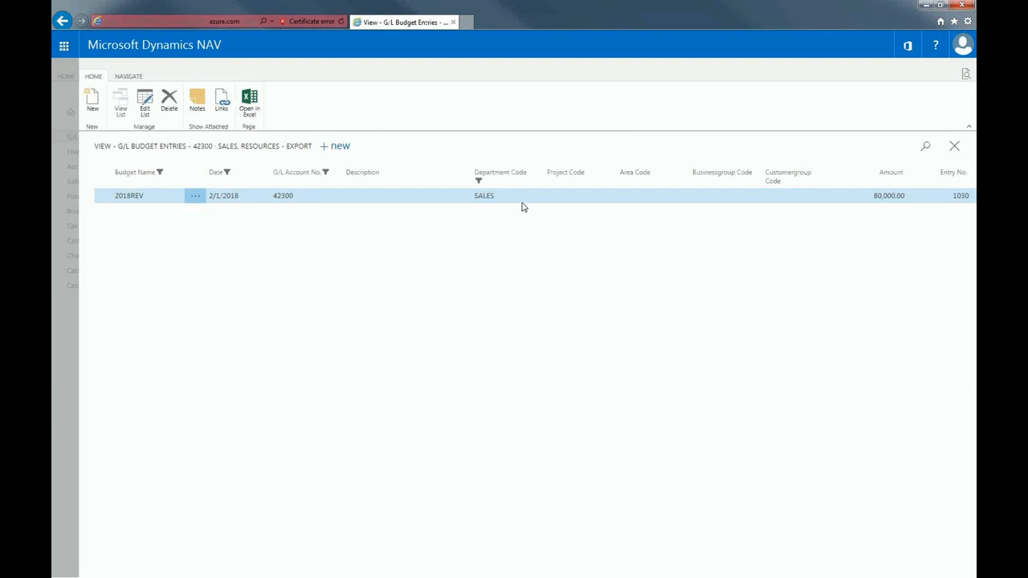
click(955, 147)
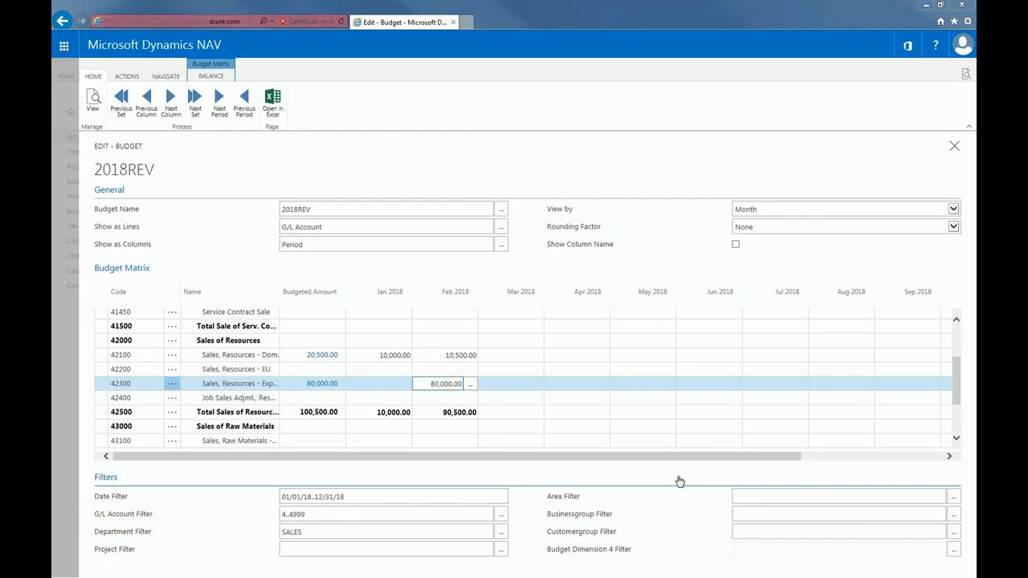
- Filter the budget matrix to business group OFFICE
click(798, 513)
click(954, 514)
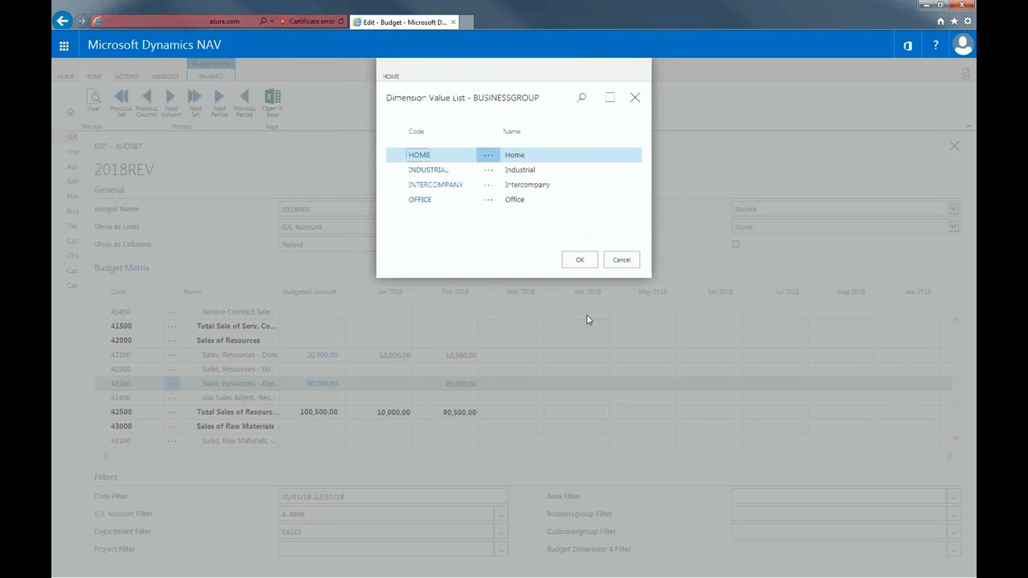
double_click(404, 201)
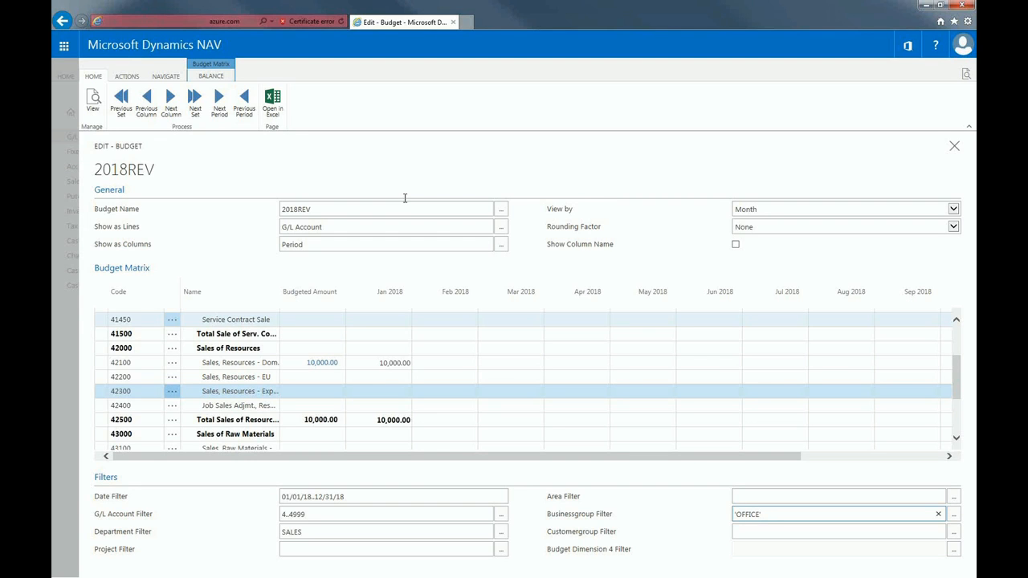
- Show the CUSTOMERGROUP dimension as the columns of the budget matrix
click(488, 248)
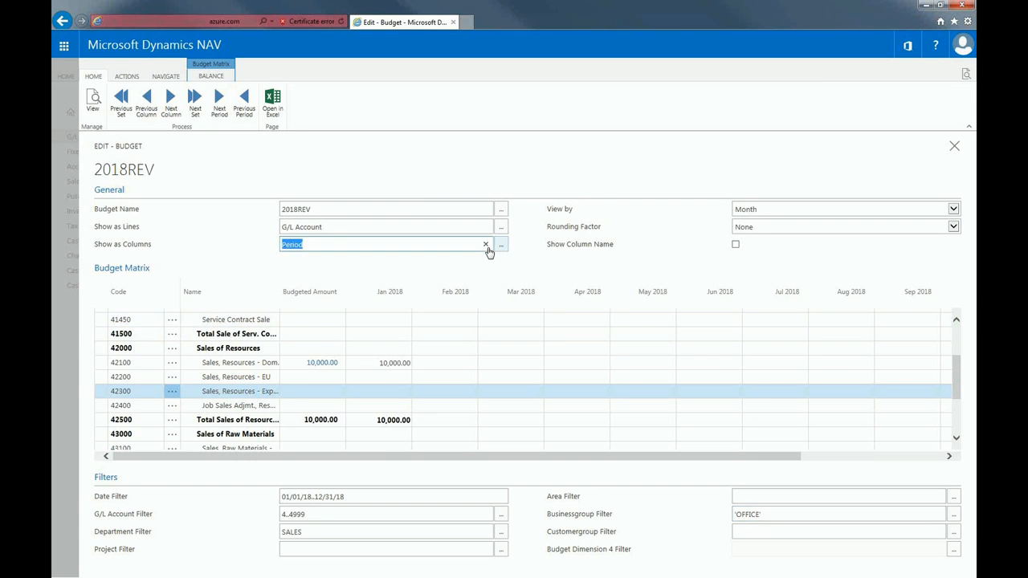
click(487, 250)
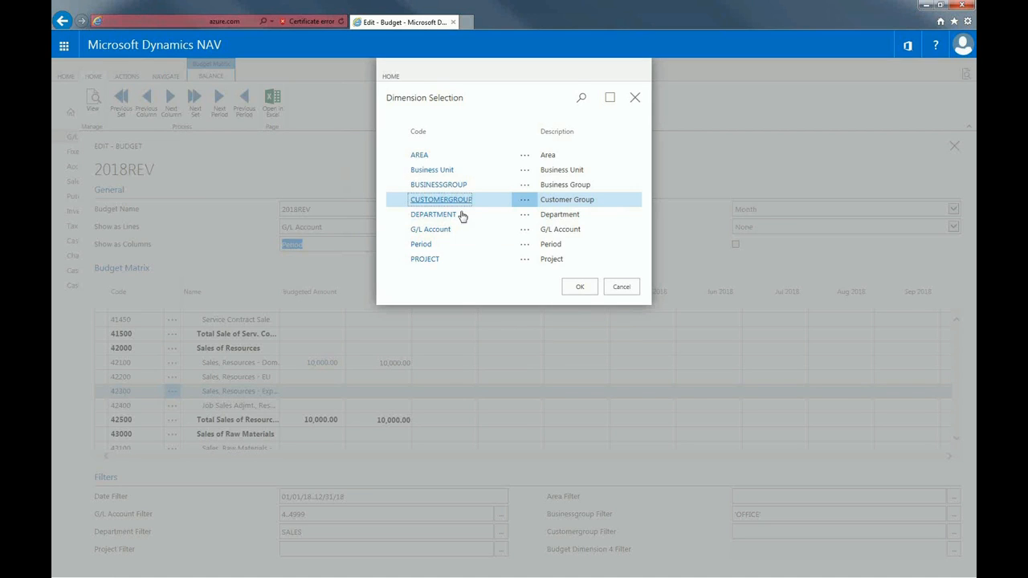
key(Return)
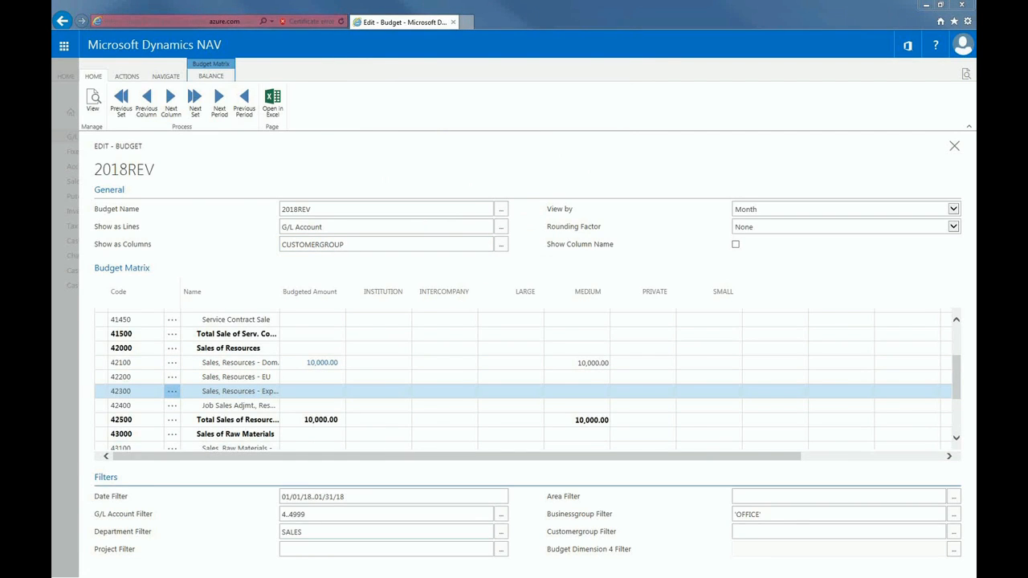
- For account 42100, budget 10,000 for INSTITUTION, 5,000 for INTERCOMPANY, 20,000 for LARGE and 1,000 for PRIVATE
click(401, 364)
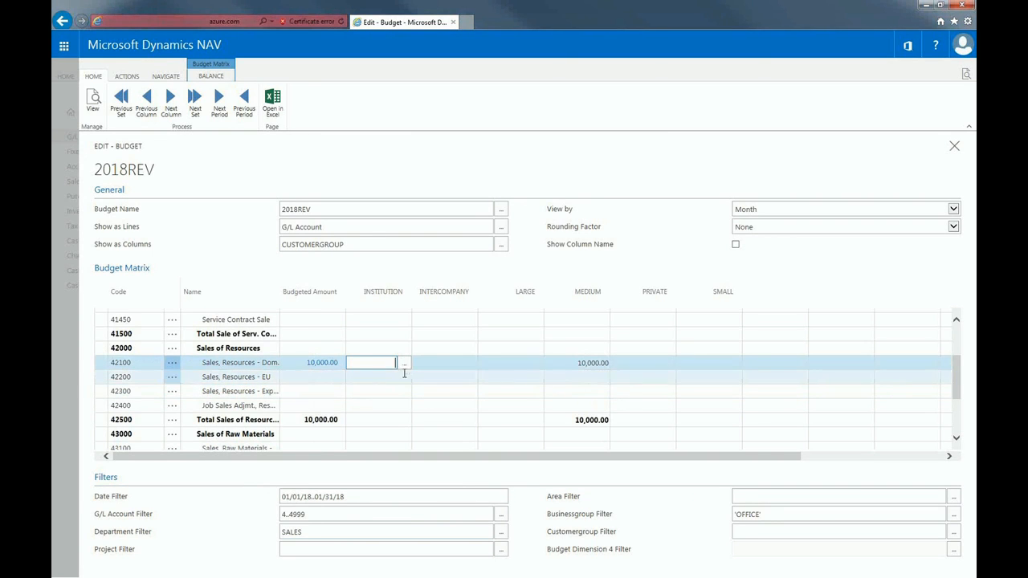
text(1)
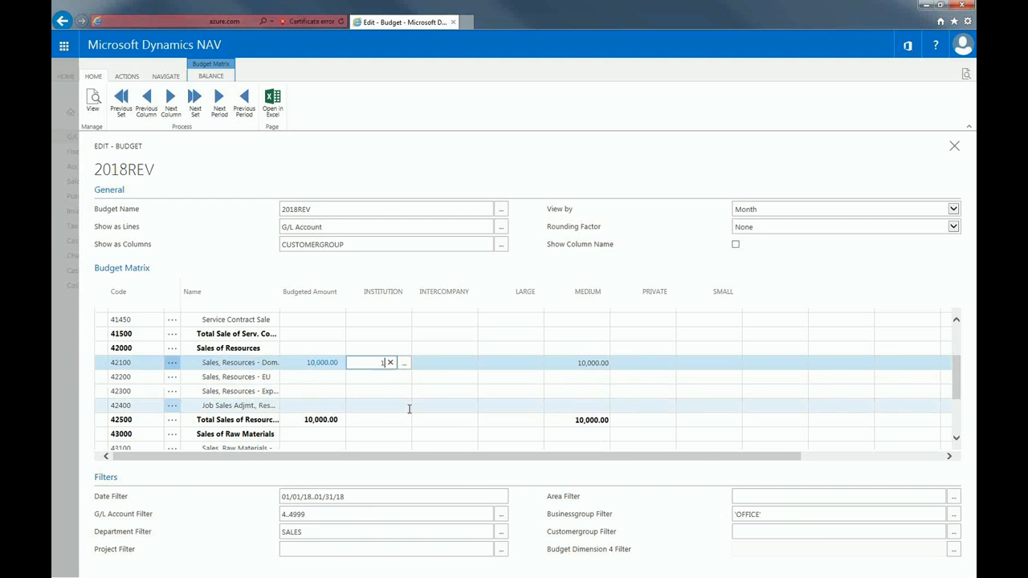
text(0,000)
click(454, 363)
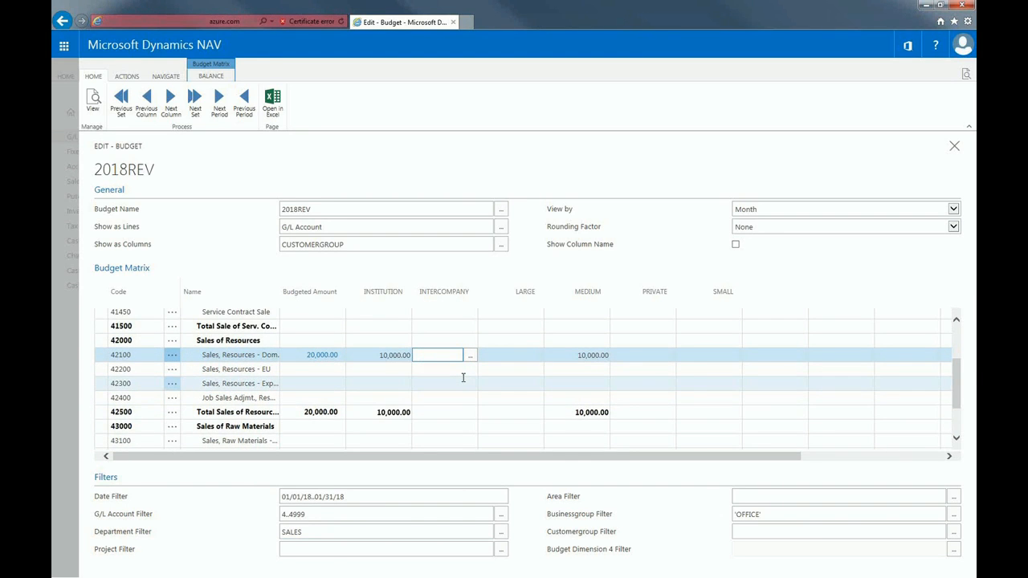
text(5000)
click(533, 355)
text(20,000)
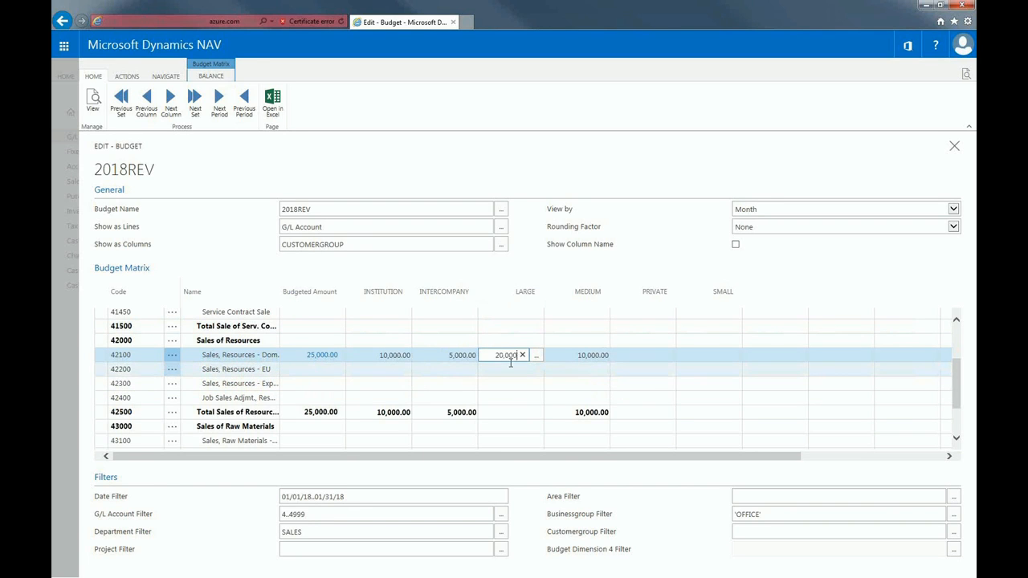
click(661, 355)
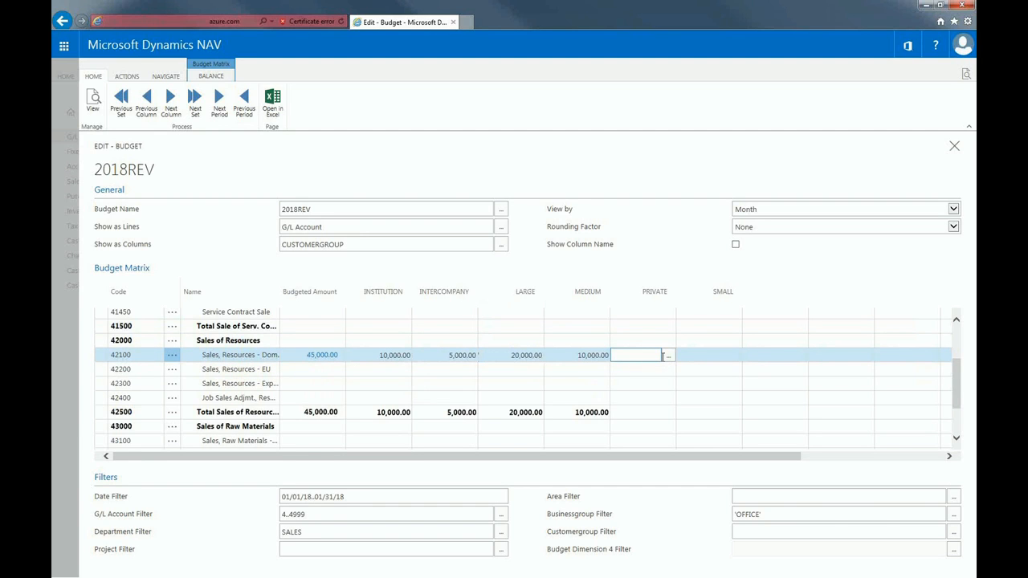
text(1000)
click(528, 473)
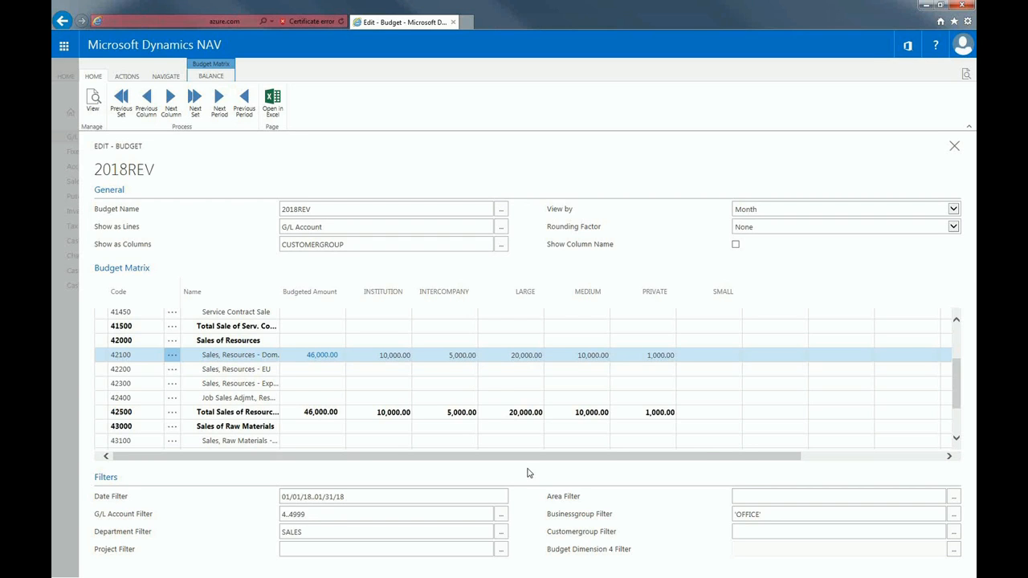
- Start a G/L budget copy with G/L Budget Entry as the source and 2018REV as the budget to copy from
click(126, 78)
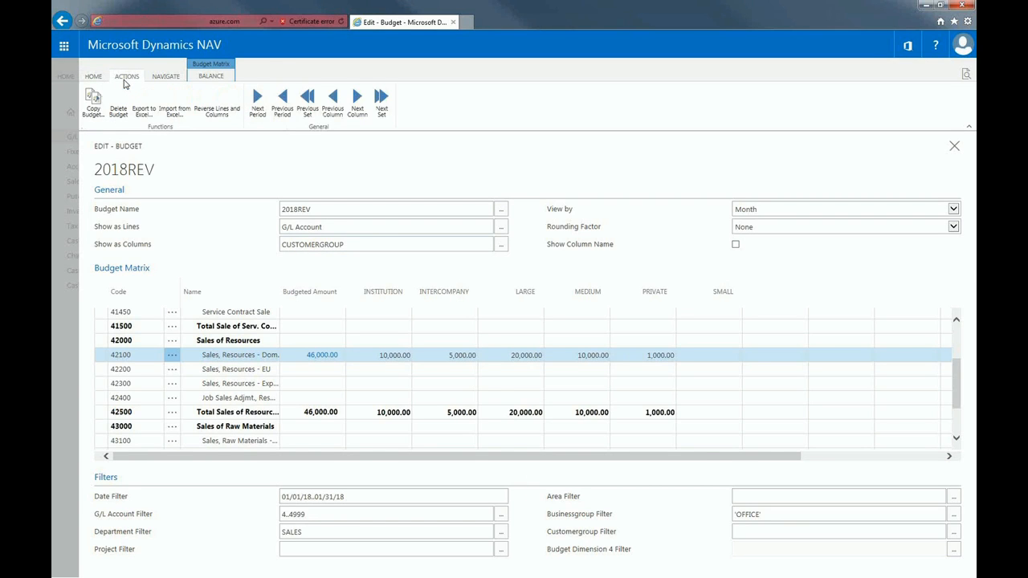
click(101, 117)
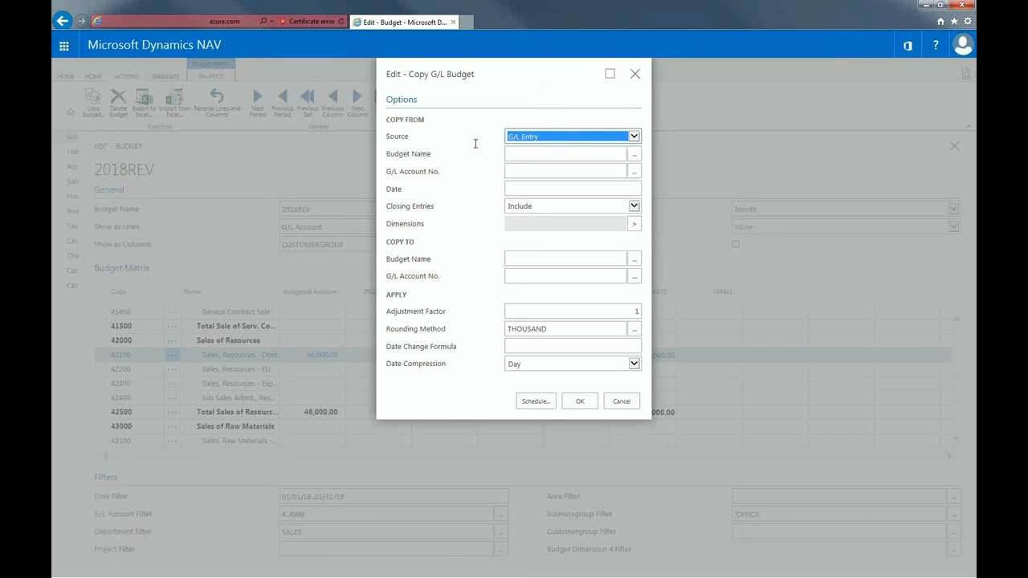
click(589, 138)
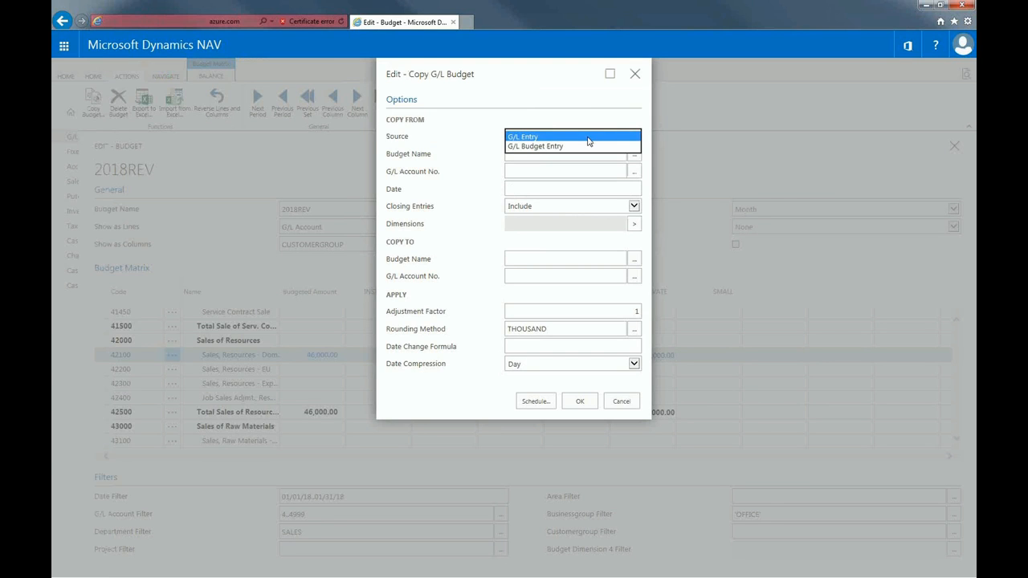
click(583, 146)
click(634, 160)
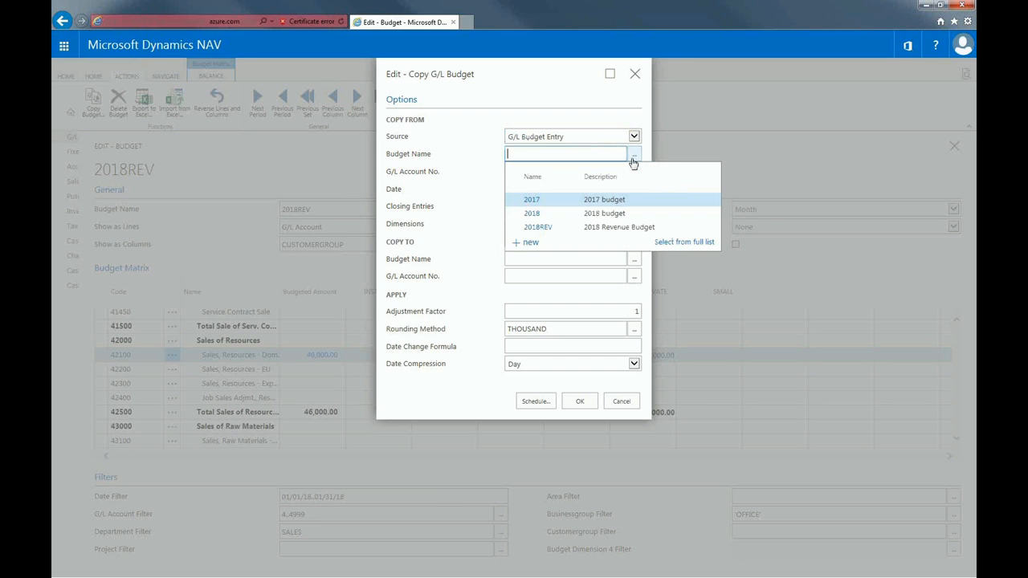
click(539, 229)
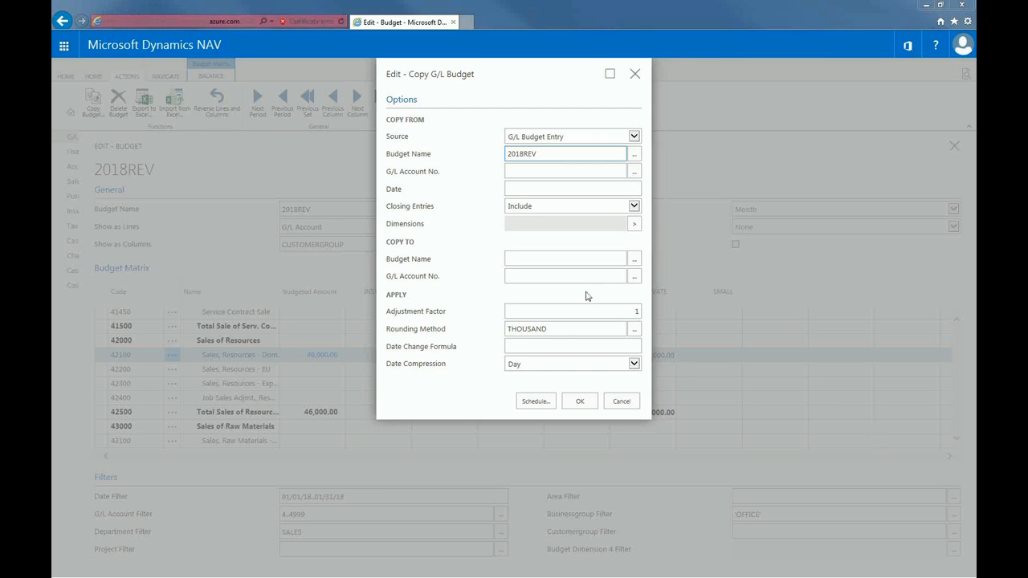
- Limit the entries copied from the 2018REV budget to a January 2018 date range ending 01/31/2018
click(540, 193)
text(01)
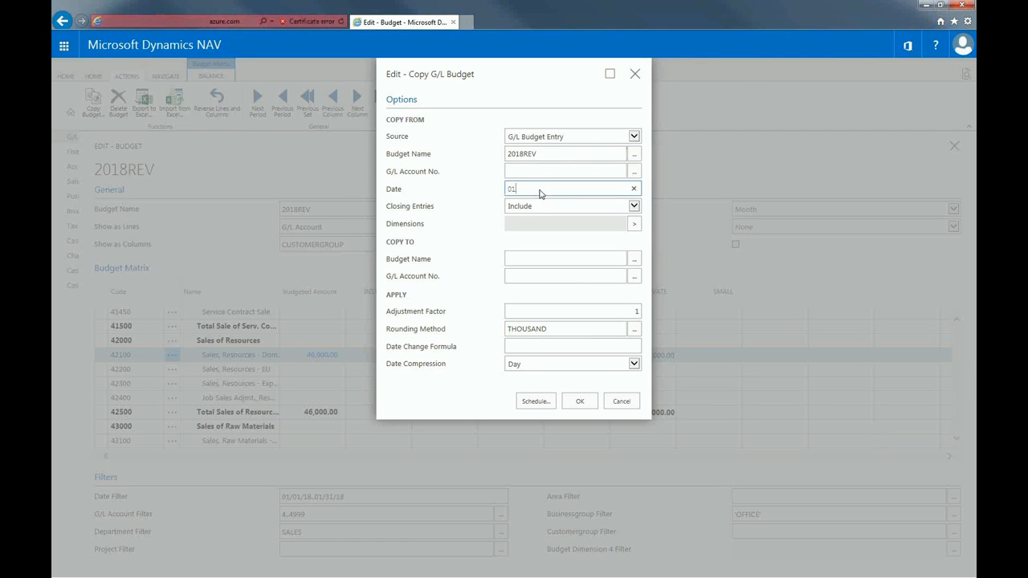
text(/01/2012)
text(..01/31/2018)
click(485, 215)
- Select the AREA, BUSINESSGROUP, CUSTOMERGROUP and DEPARTMENT dimensions to include in the budget copy
click(633, 226)
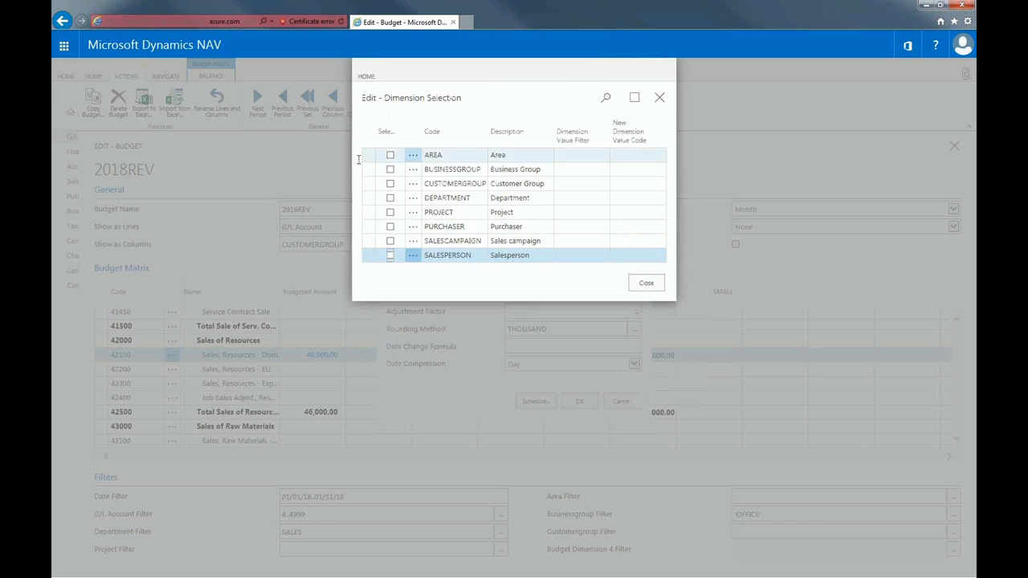
click(391, 155)
click(390, 170)
click(391, 184)
click(390, 199)
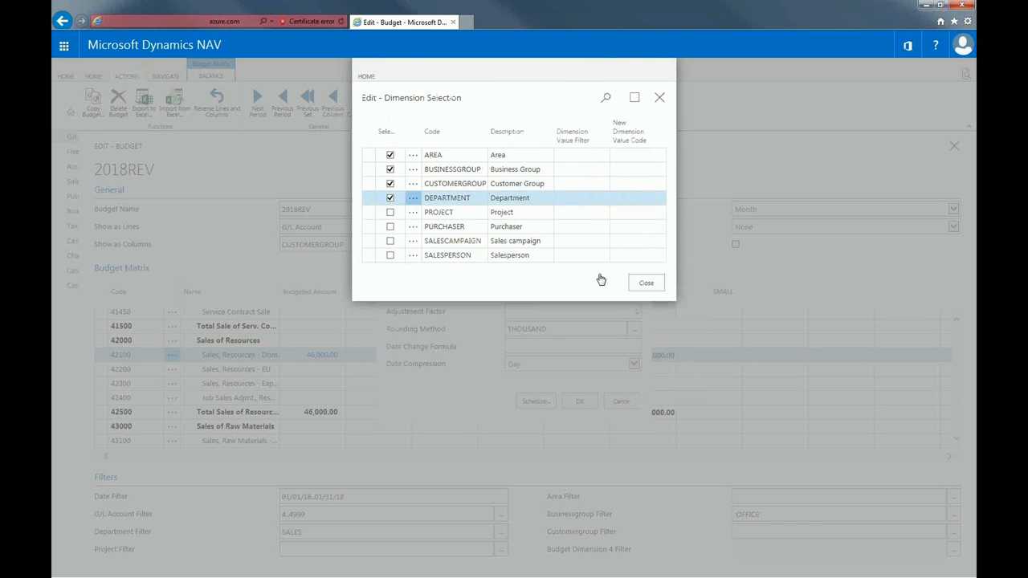
- Accept the dimension selection and set 2018REV as the budget to copy to
click(637, 281)
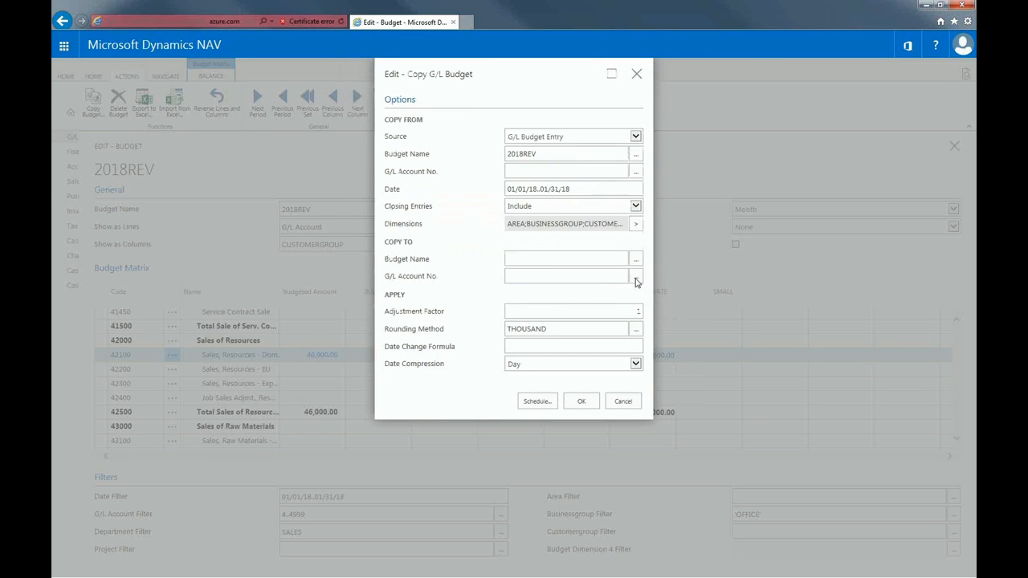
click(499, 254)
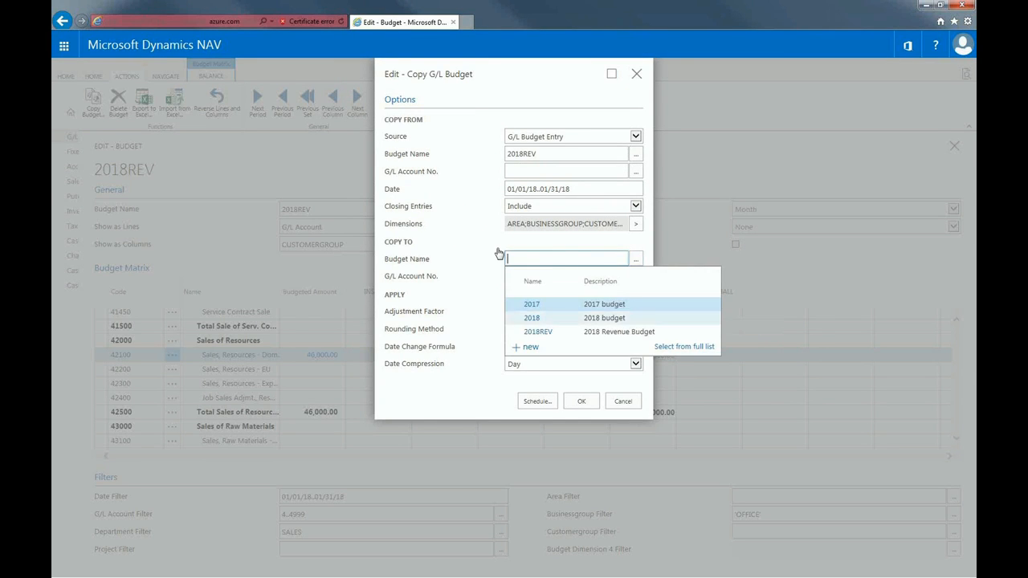
click(542, 332)
click(479, 253)
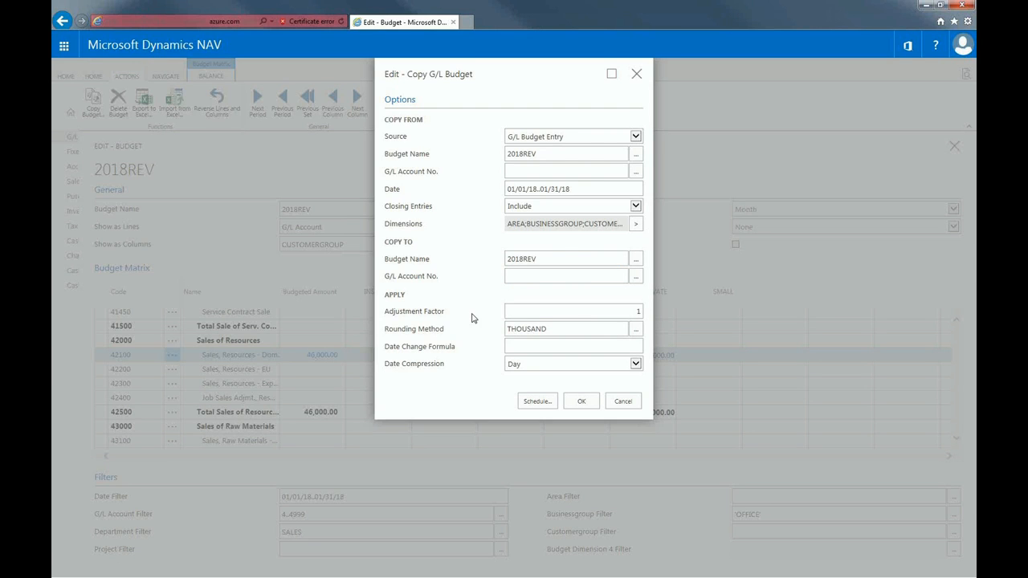
- Set the copy's adjustment factor to 1.05, its rounding method to TEN and its date change formula to +1M
click(633, 312)
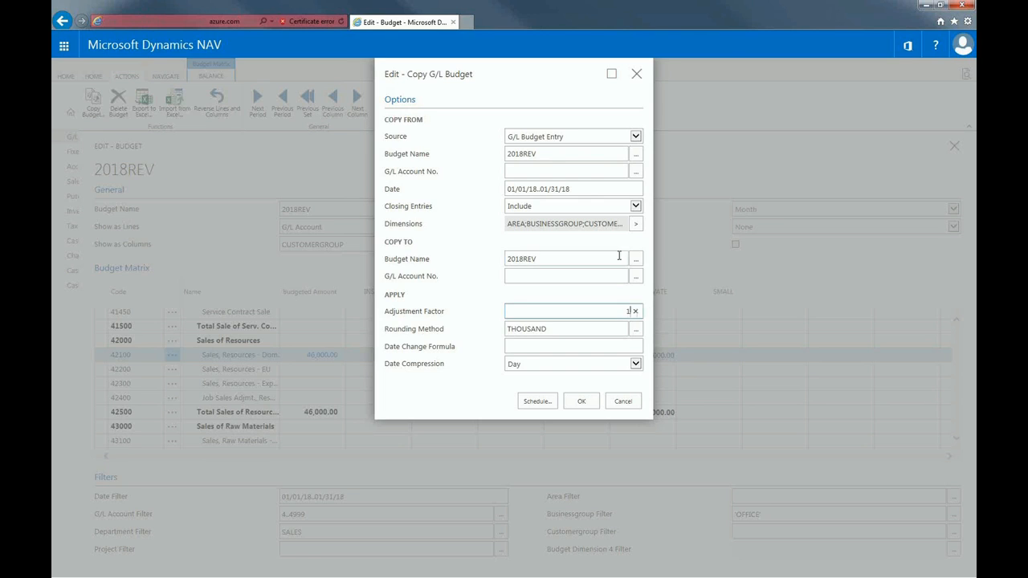
text(.05)
click(475, 322)
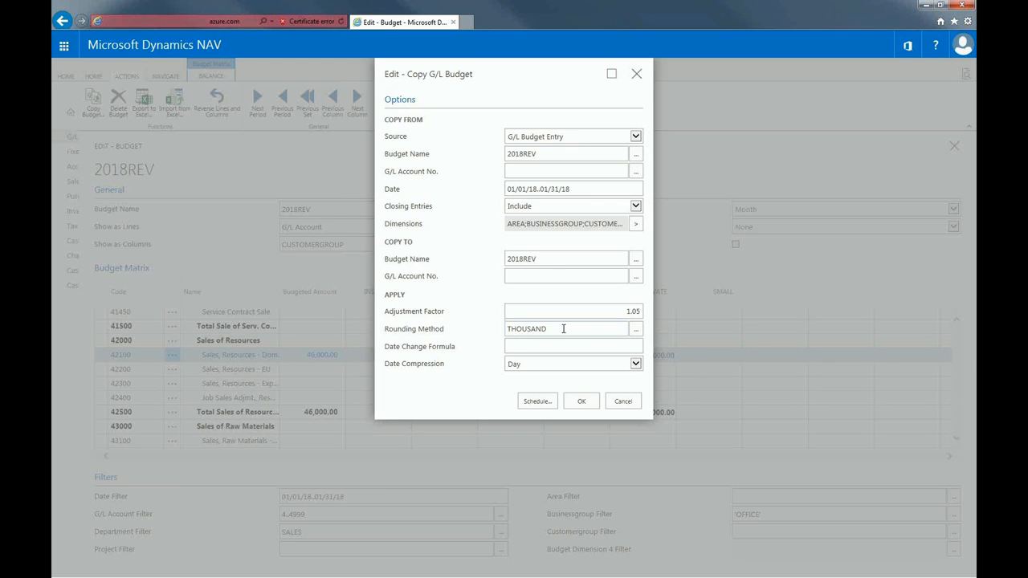
click(611, 336)
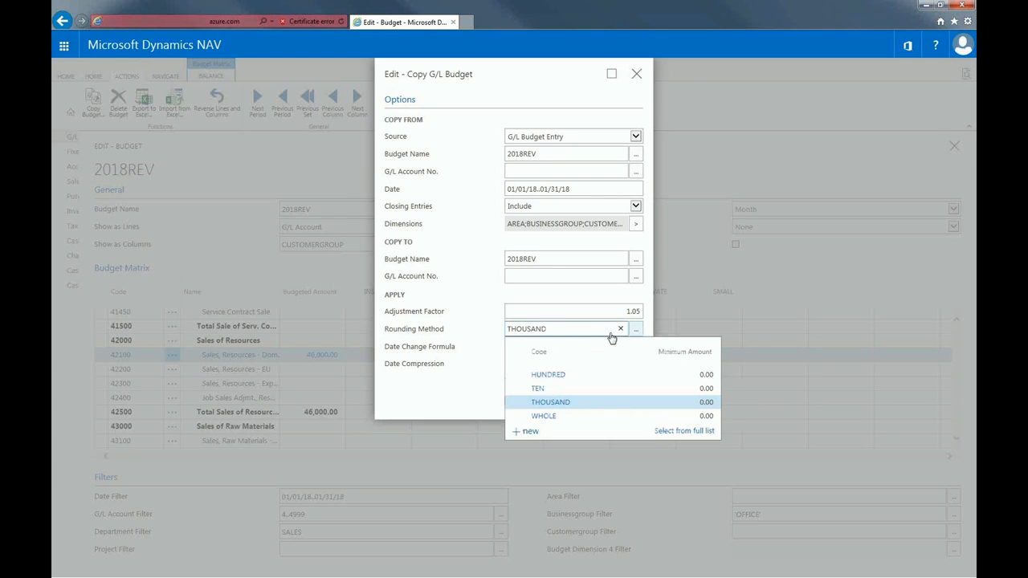
click(538, 390)
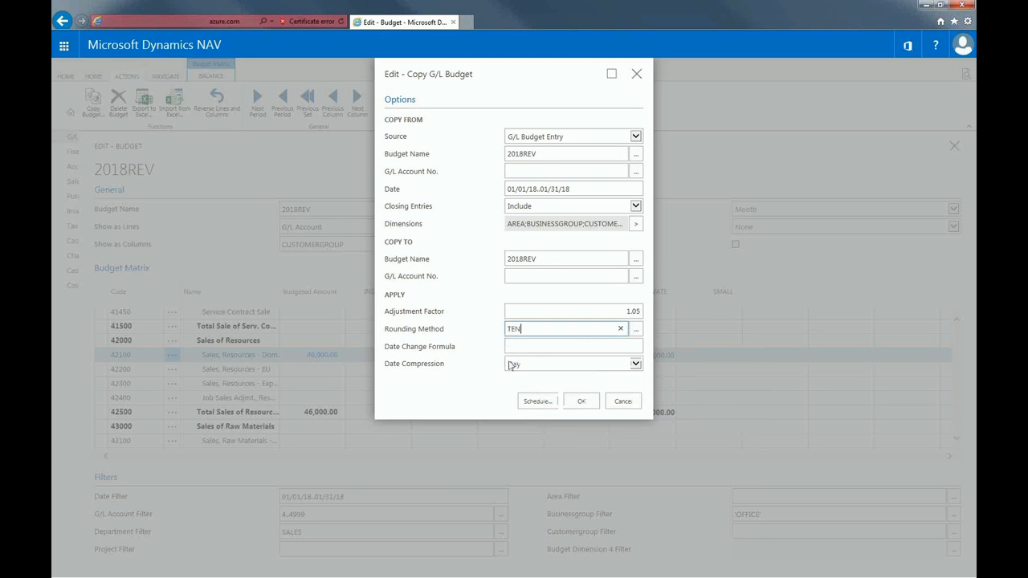
click(528, 346)
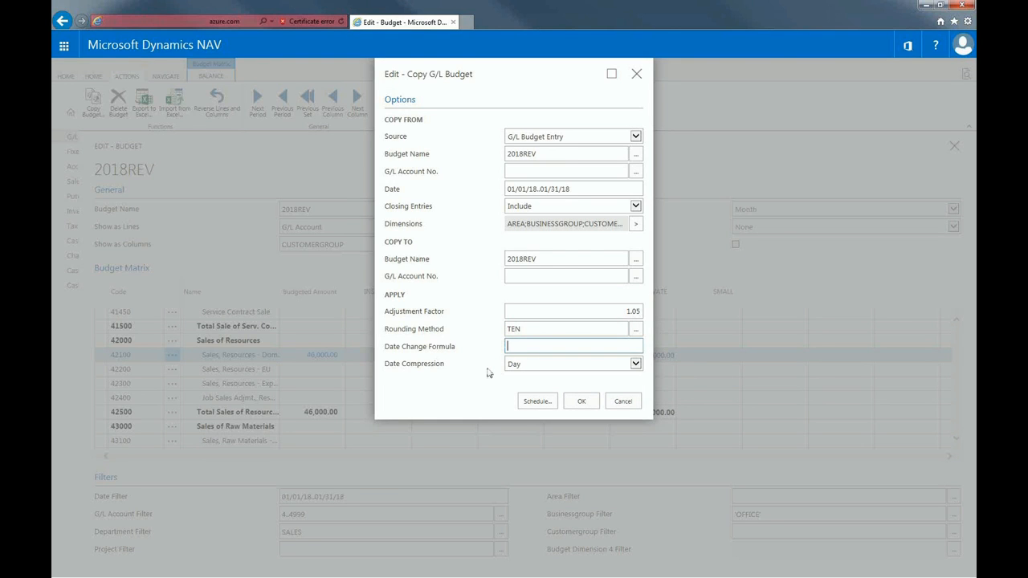
text(+1M)
key(Tab)
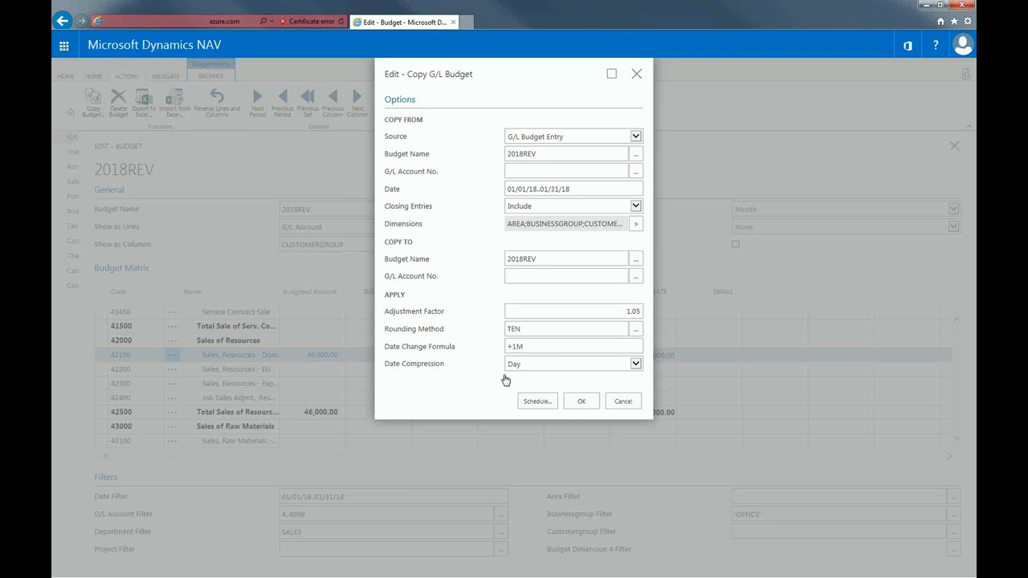
- Run the budget copy and advance the budget matrix to February 2018
click(582, 401)
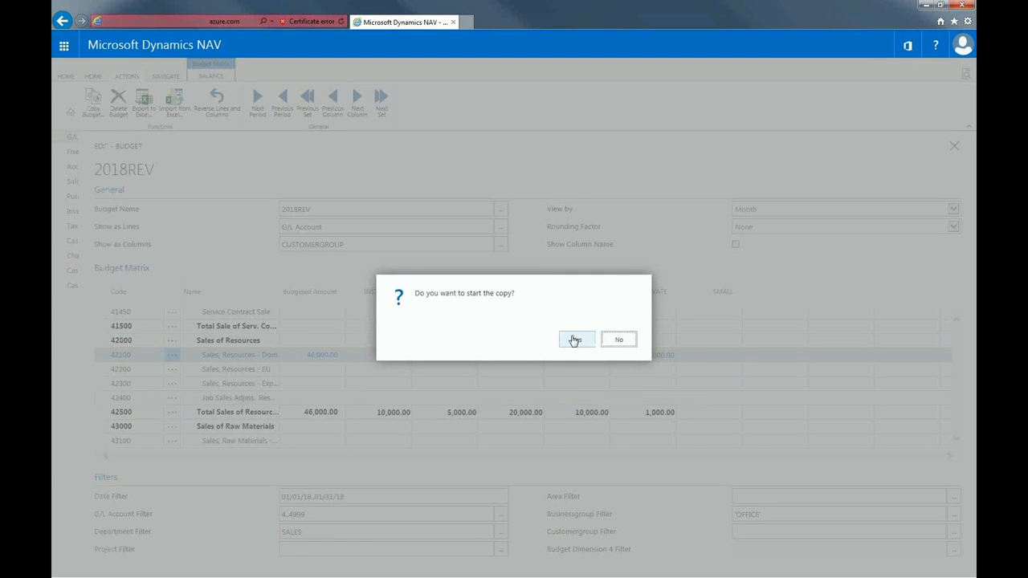
click(574, 341)
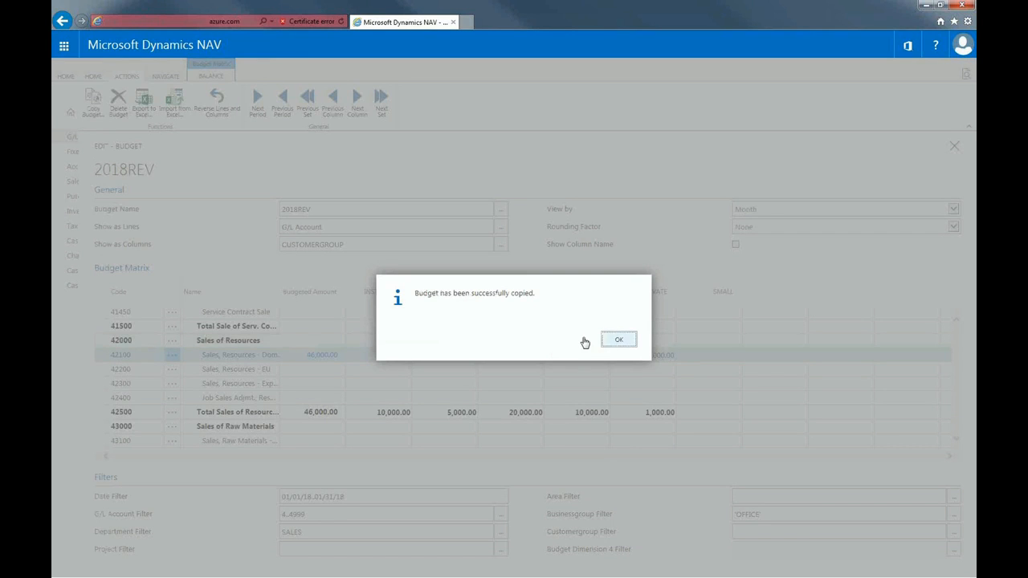
key(Return)
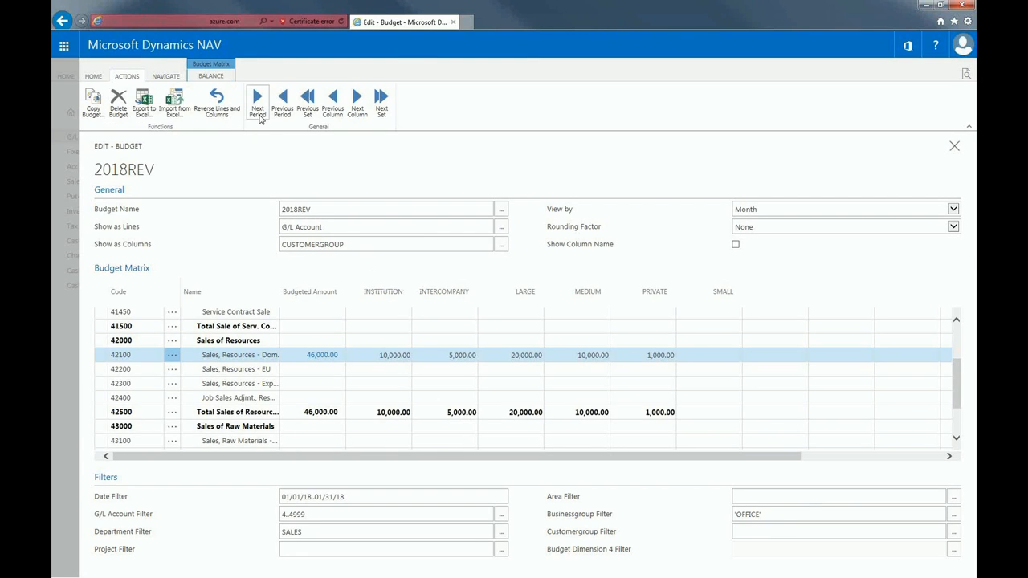
click(259, 118)
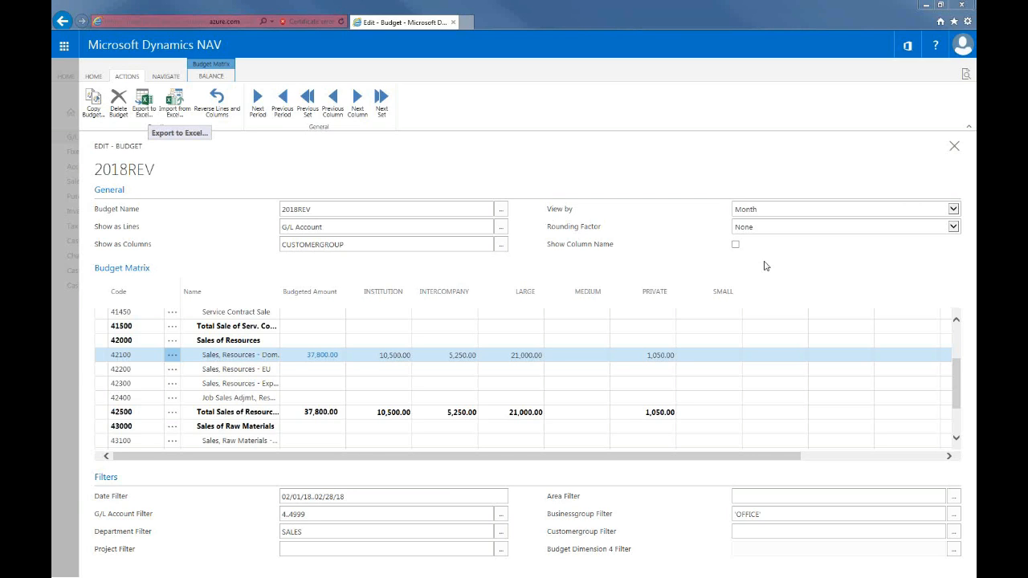
- Set up an Excel export of the budget starting 1/1/2018 with 12 periods and a period length of 1M
click(146, 100)
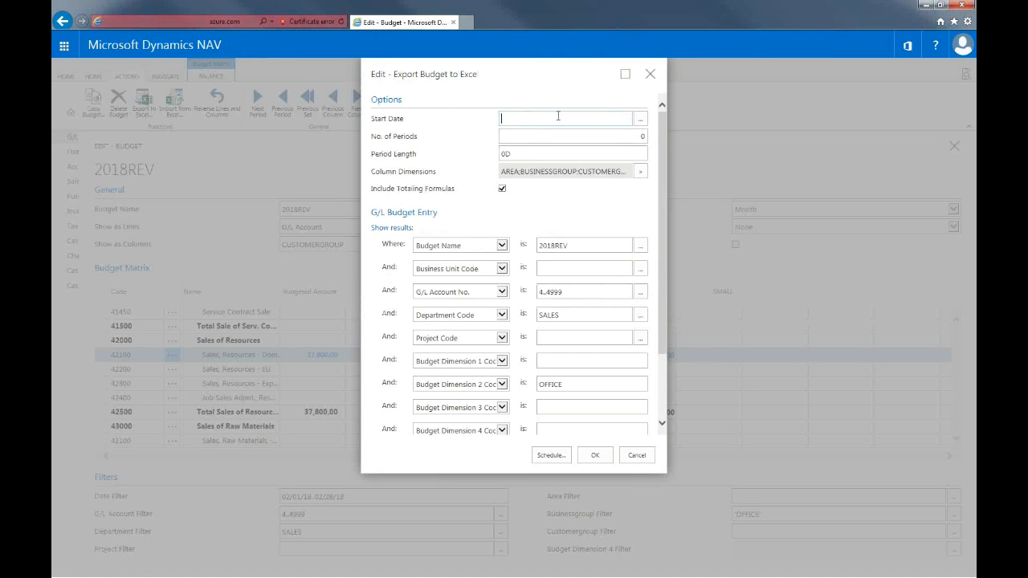
text(1/1/2018)
click(614, 132)
text(12)
click(571, 153)
key(BackSpace)
key(BackSpace)
text(1M)
- Check the column dimensions selected for the export and run the budget export to Excel
click(629, 173)
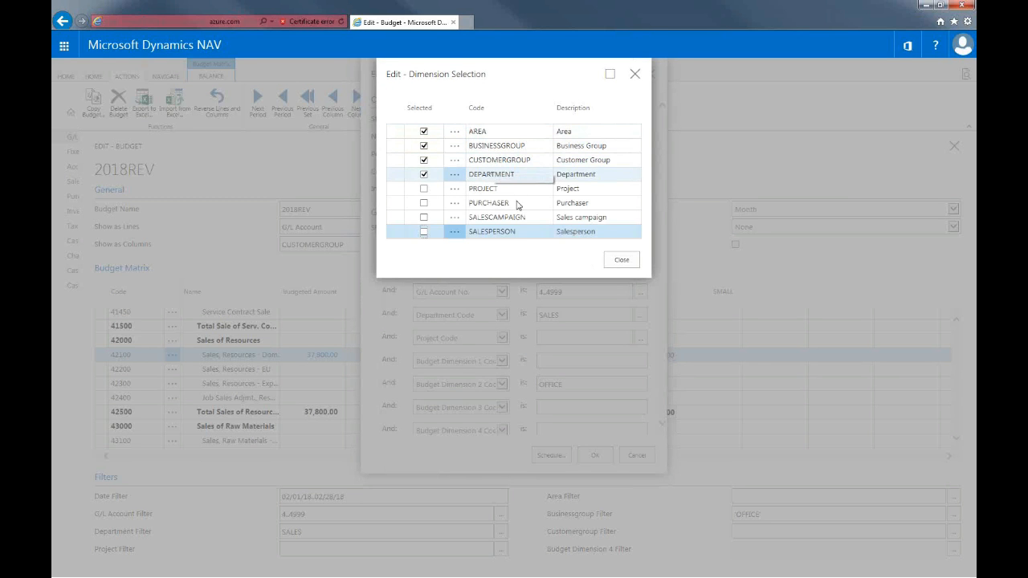
click(621, 262)
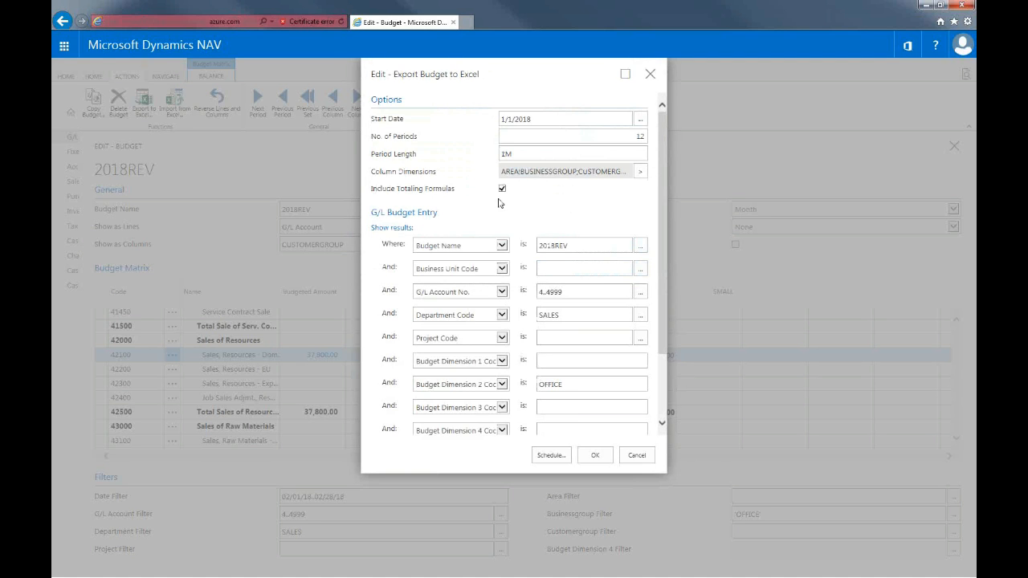
click(595, 456)
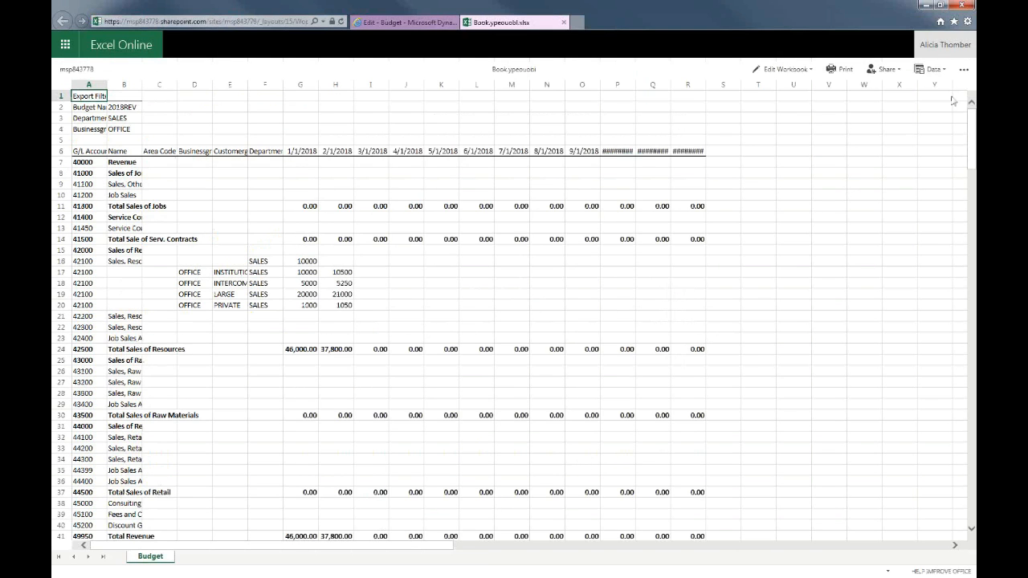
- Download the exported budget workbook from Excel Online and open it in desktop Excel
click(964, 70)
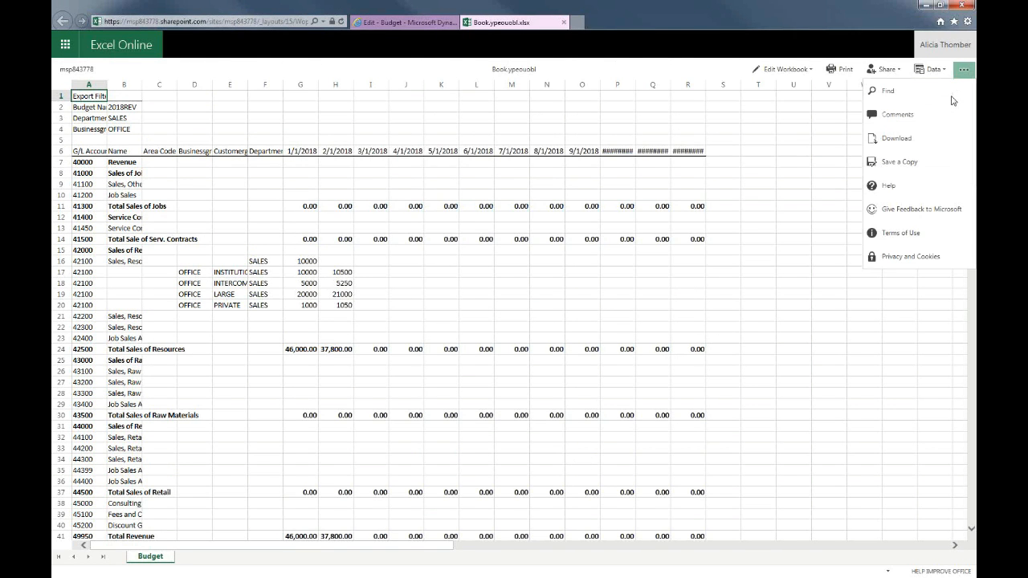
click(900, 144)
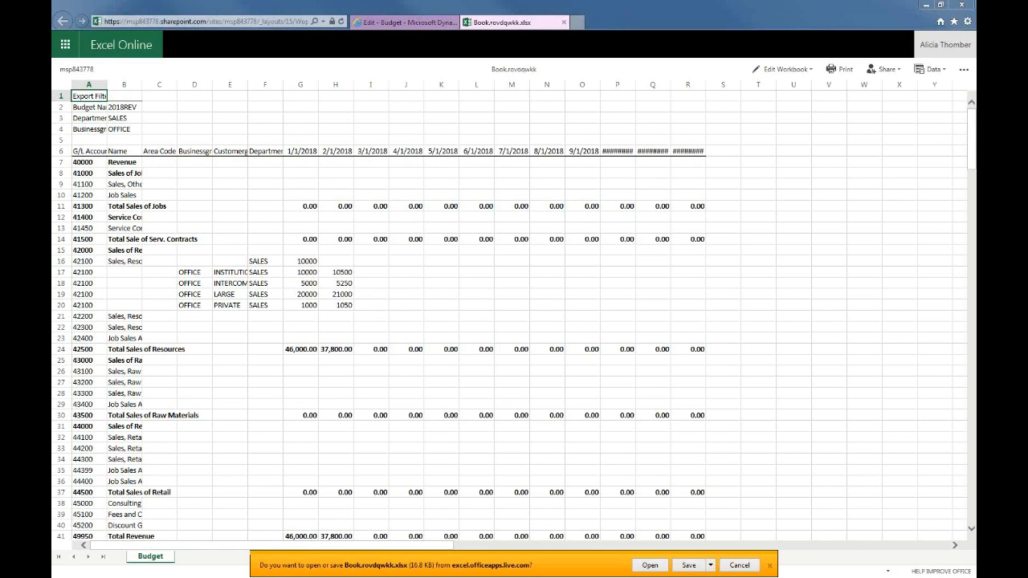
click(650, 566)
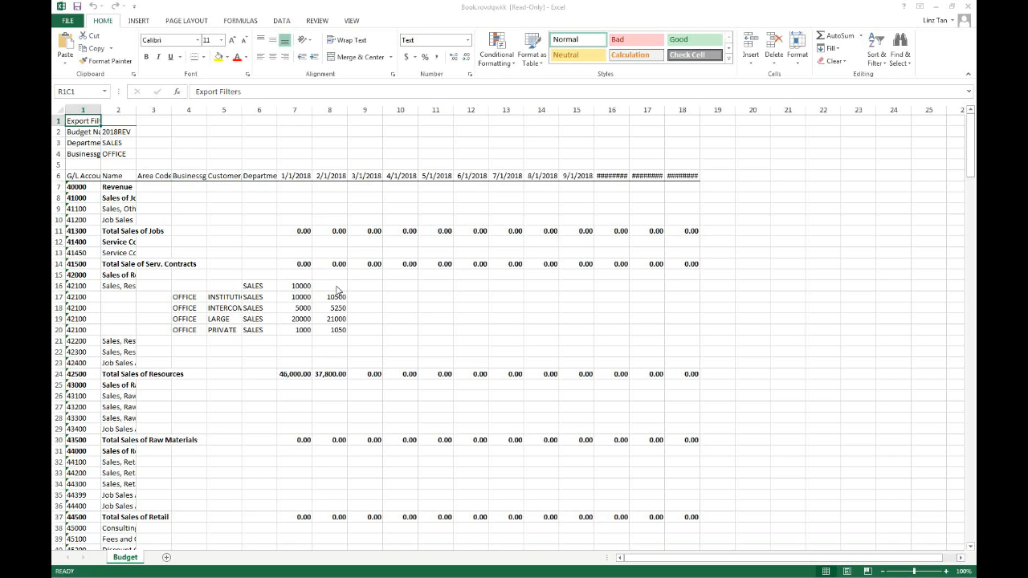
- In row 16 for account 42100, enter 10,000 for 2/1/2018, 5,000 for 3/1/2018, 5,000 for 4/1/2018 and 20,000 for 5/1/2018
click(336, 286)
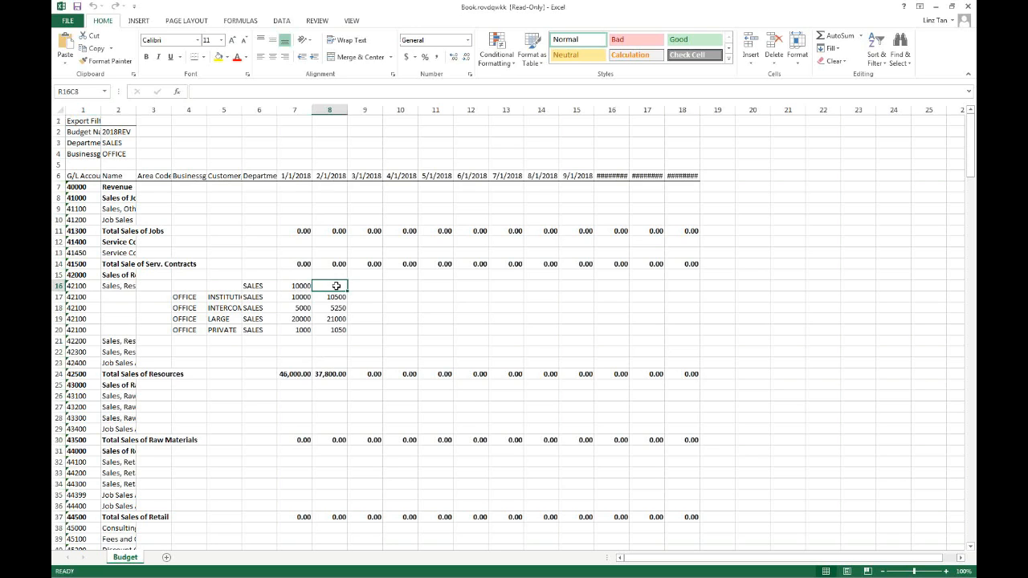
text(10,000)
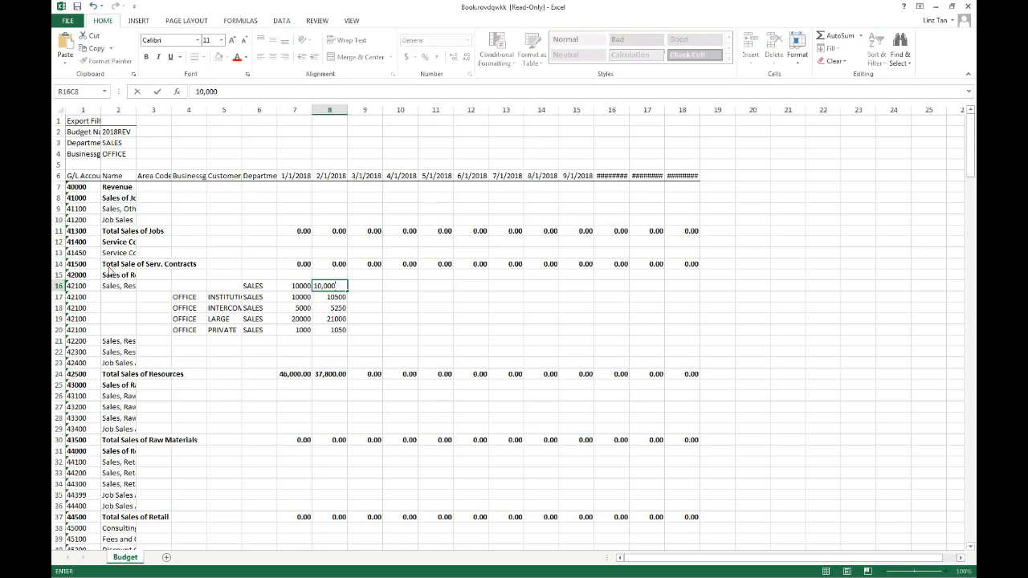
click(376, 282)
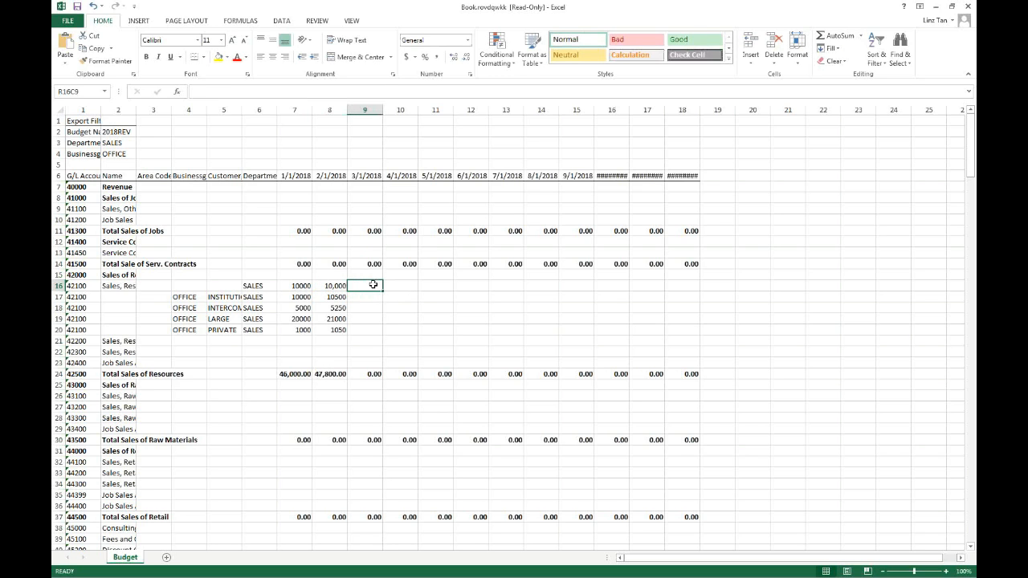
text(5,000)
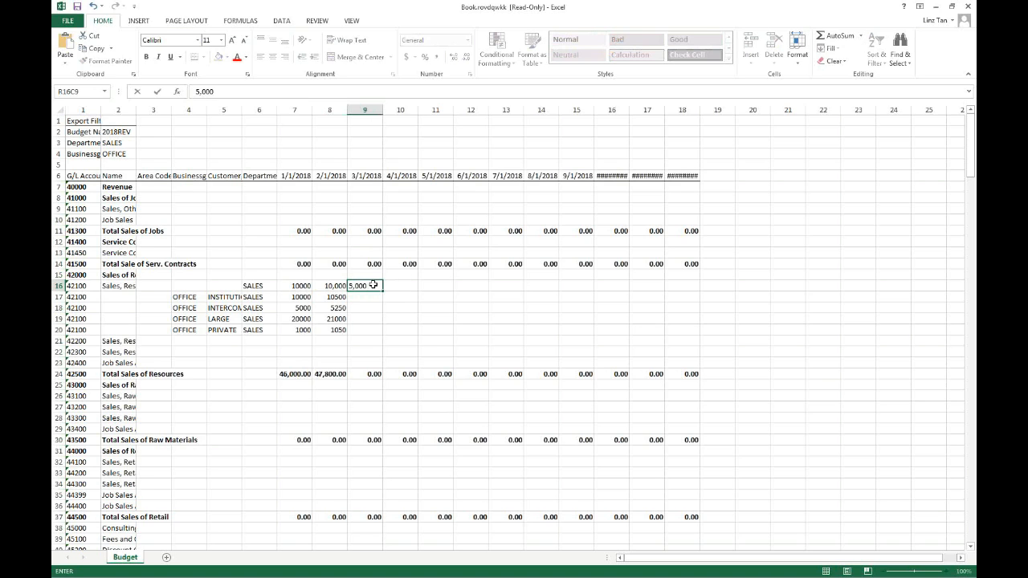
click(403, 275)
click(409, 292)
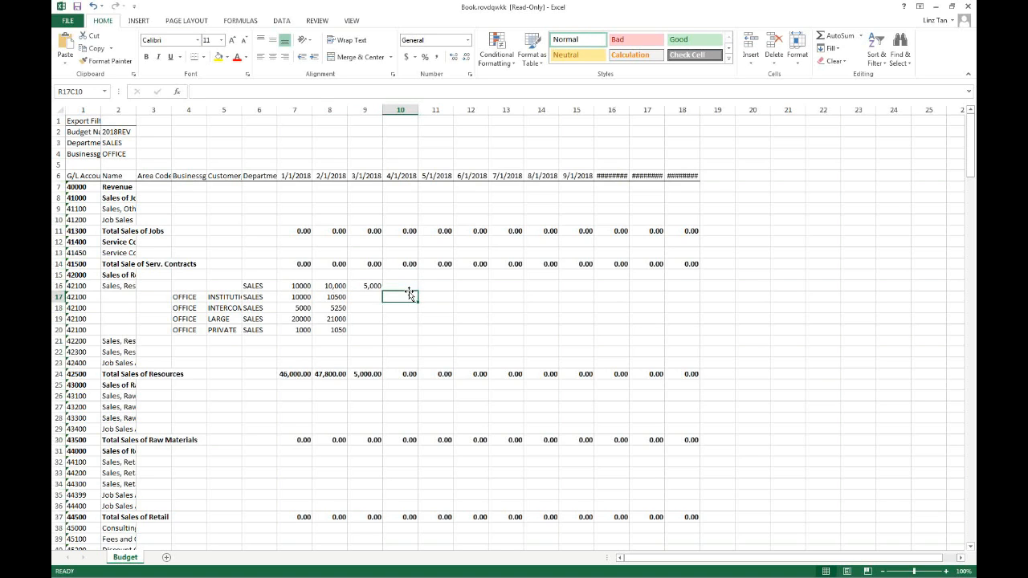
click(409, 287)
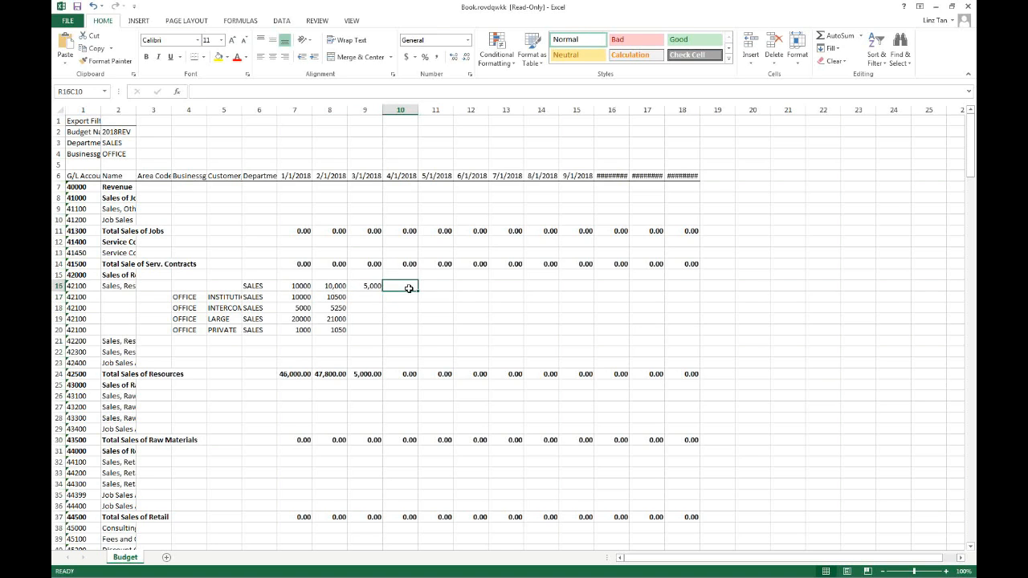
text(5,000)
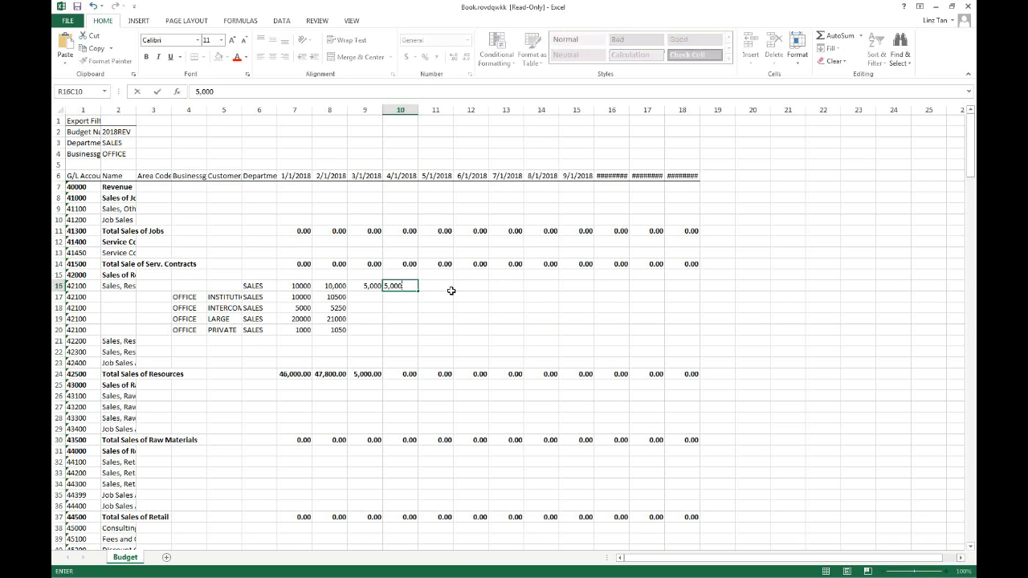
click(431, 287)
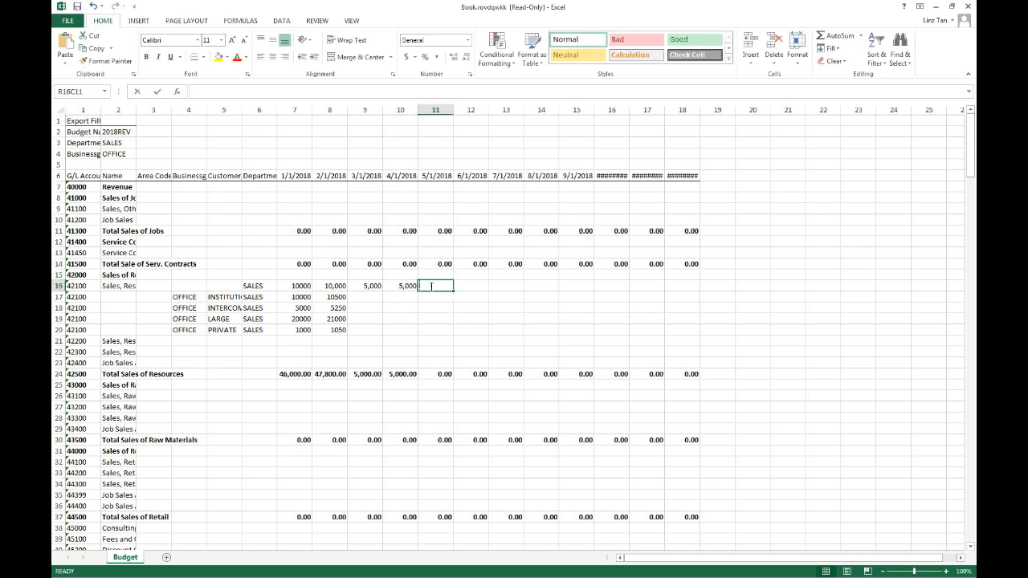
text(20,000)
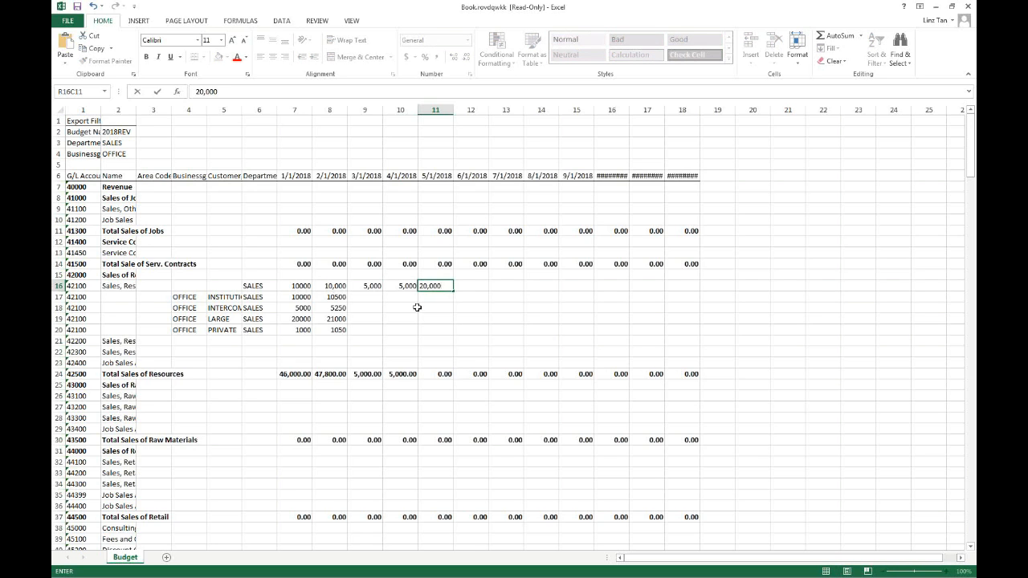
click(412, 319)
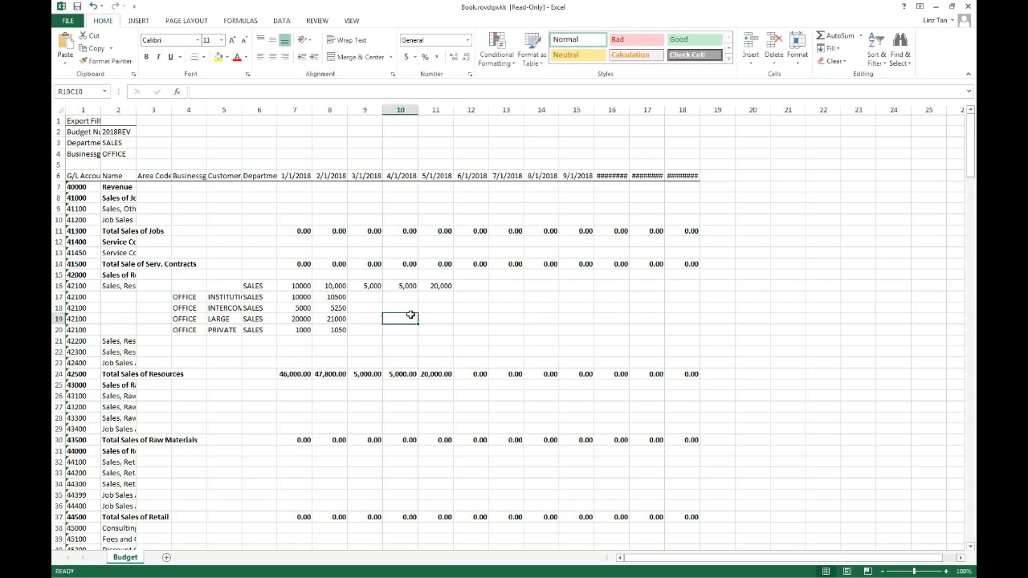
- Save a copy of the workbook to the Desktop as 2018RevenueBudget
click(68, 21)
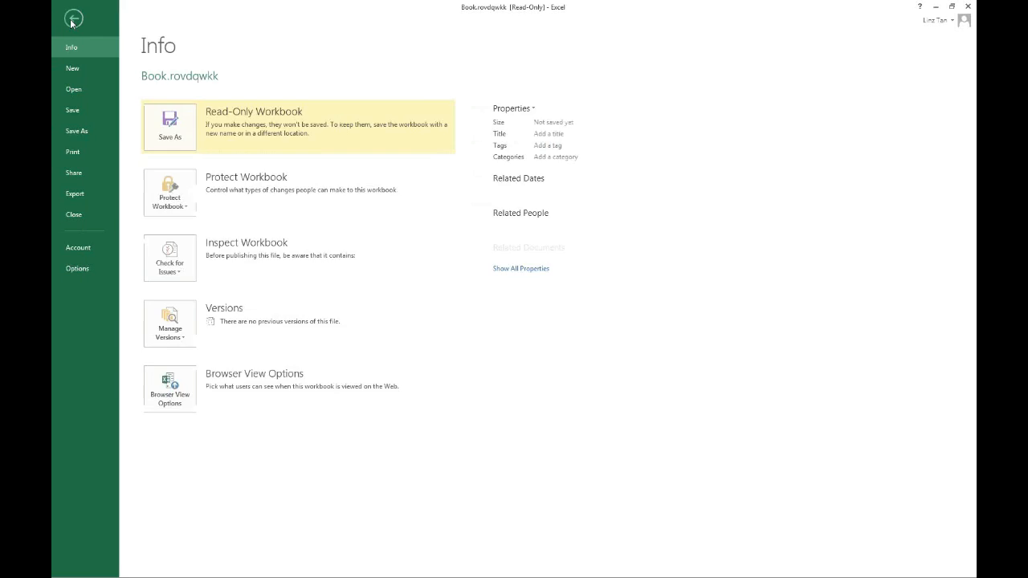
click(76, 131)
click(356, 135)
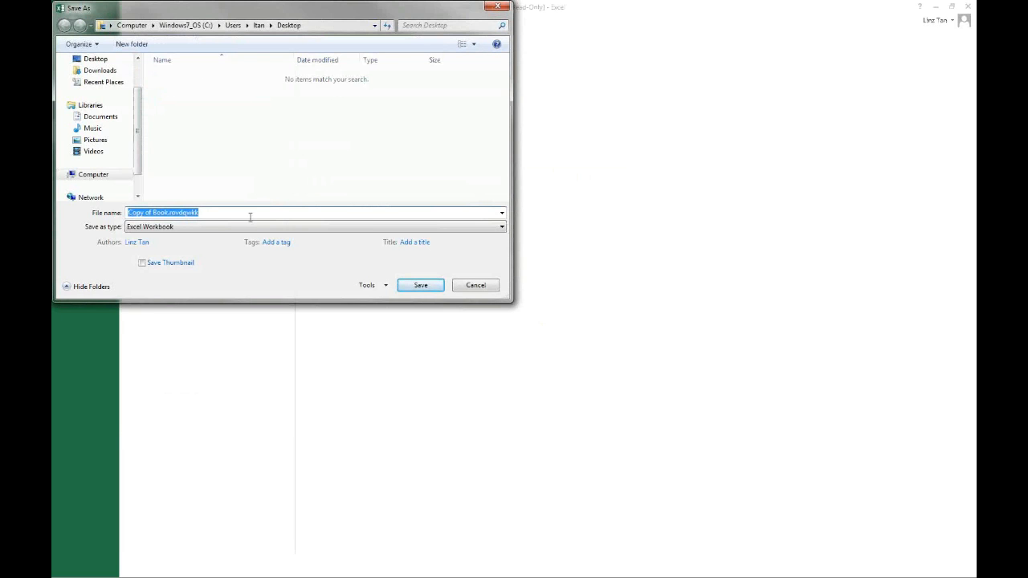
key(BackSpace)
text(2)
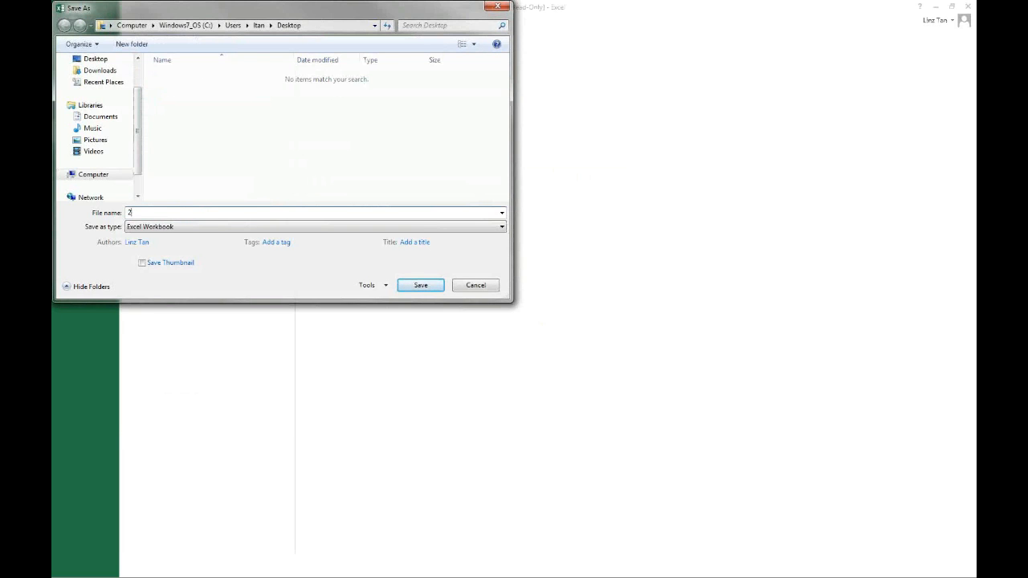
text(018Revenu)
text(ueBudget)
click(434, 286)
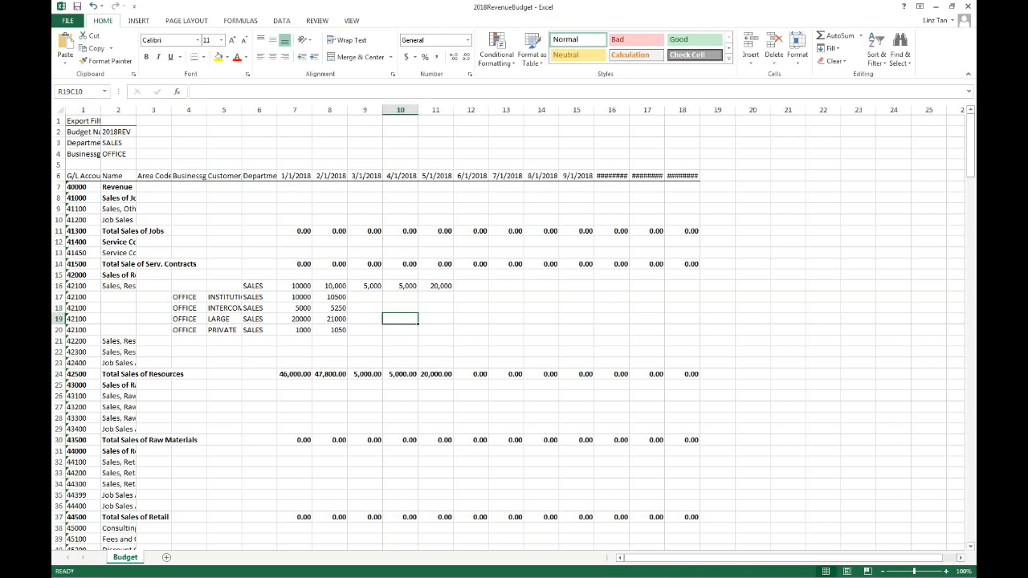
key(alt+Tab)
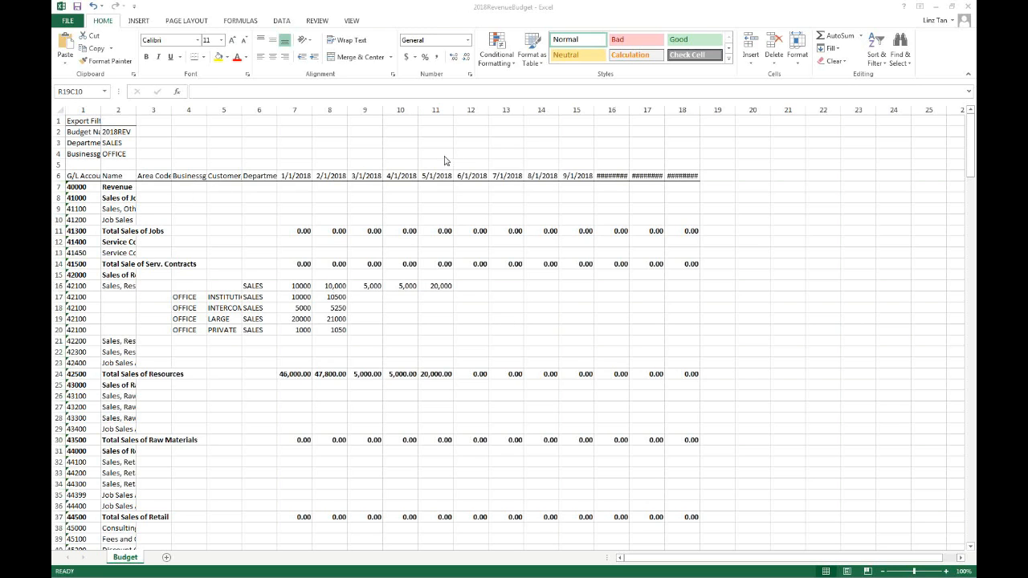
- Close the workbook, return to the Dynamics NAV budget and set up an Excel import into 2018REV with Replace entries
click(966, 7)
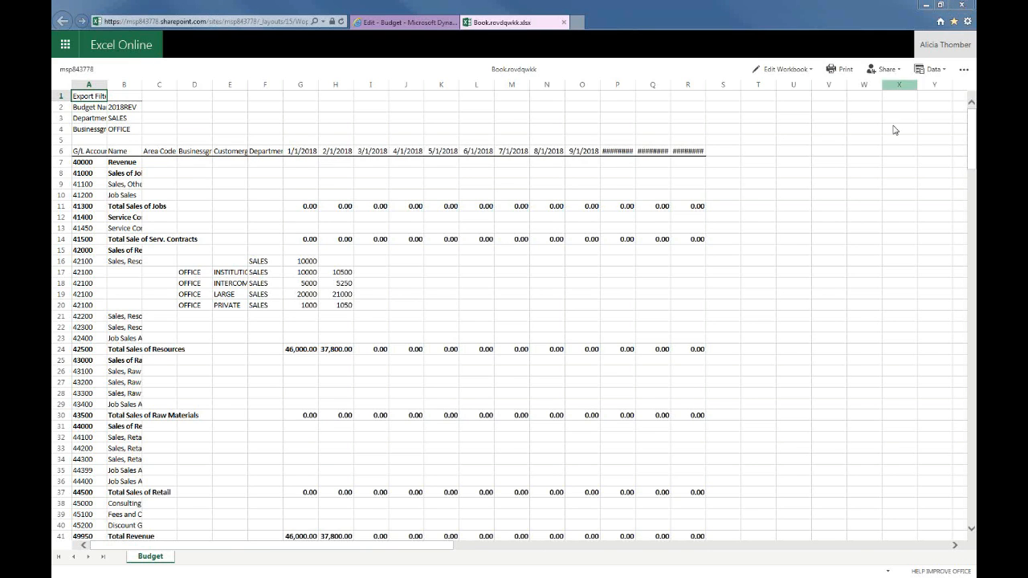
click(417, 23)
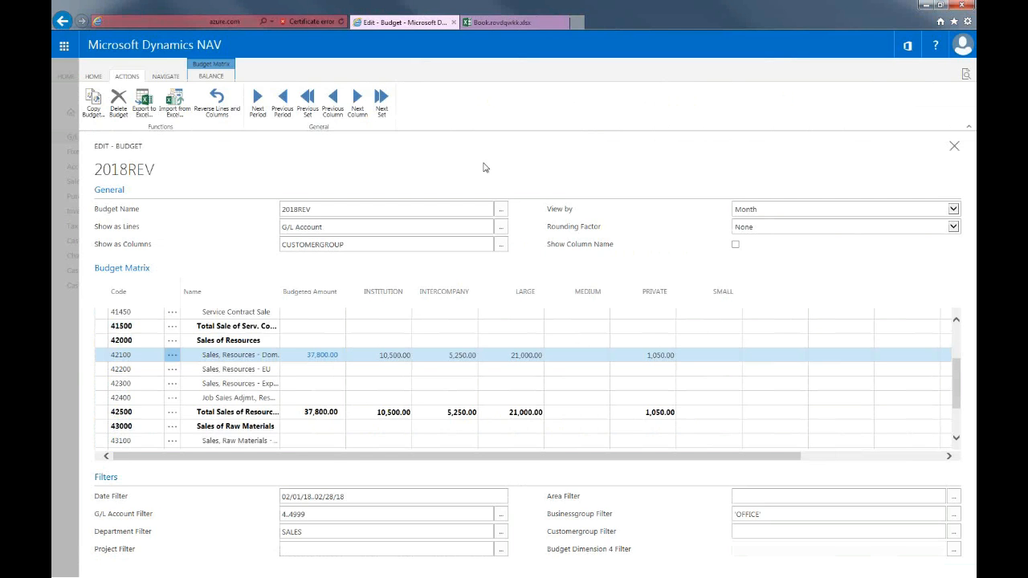
click(167, 113)
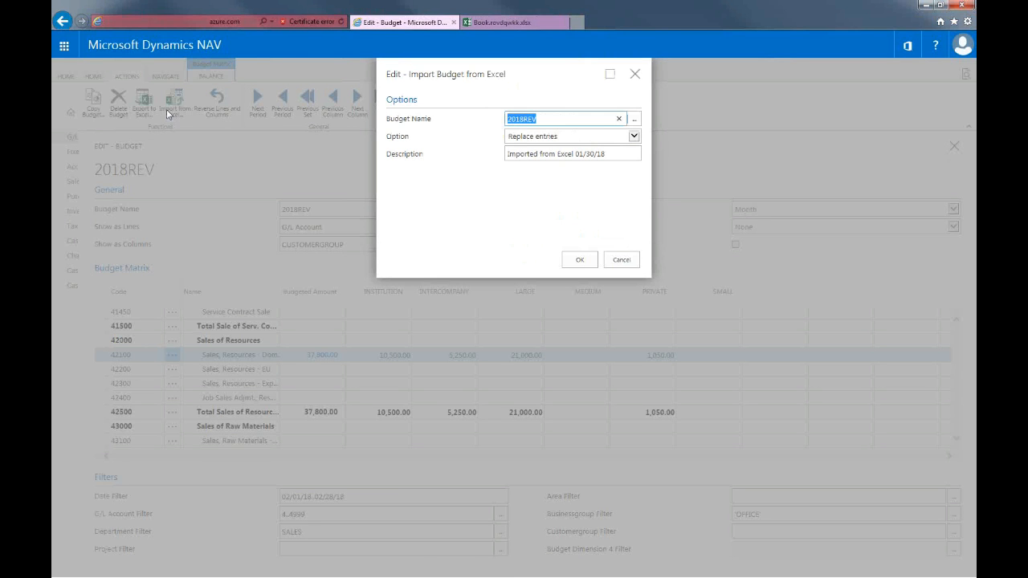
click(604, 124)
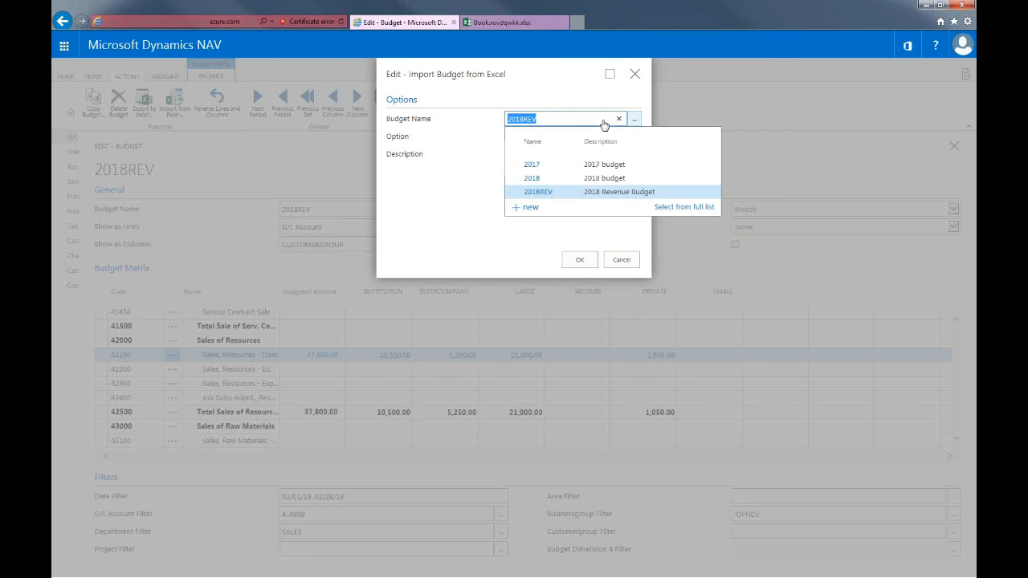
click(538, 196)
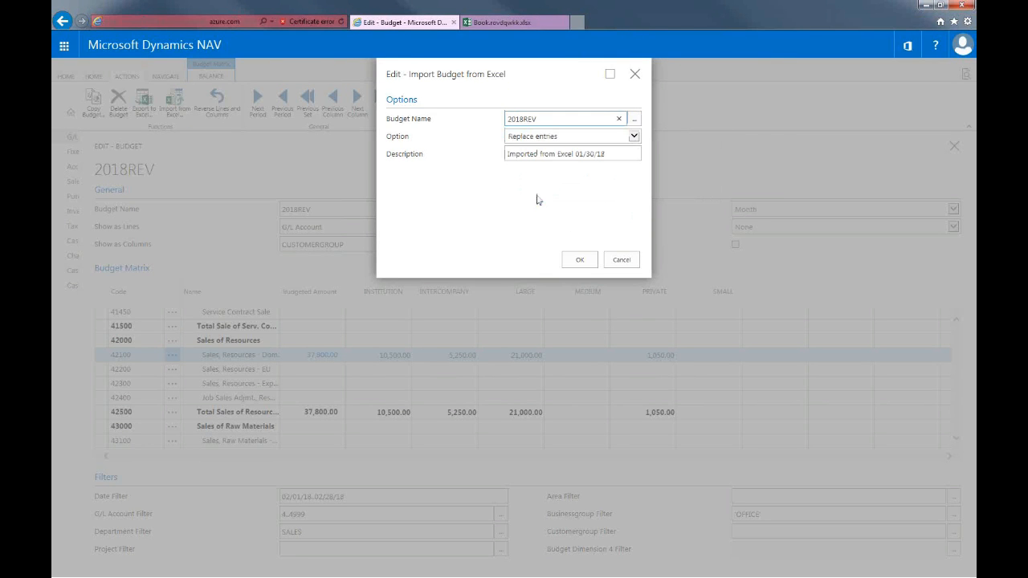
click(634, 138)
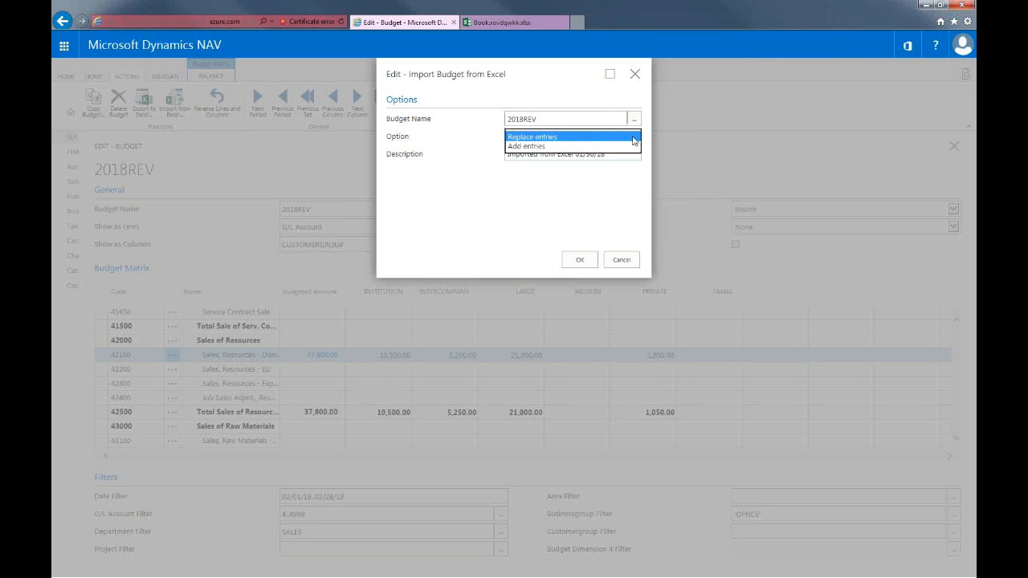
click(634, 138)
click(613, 190)
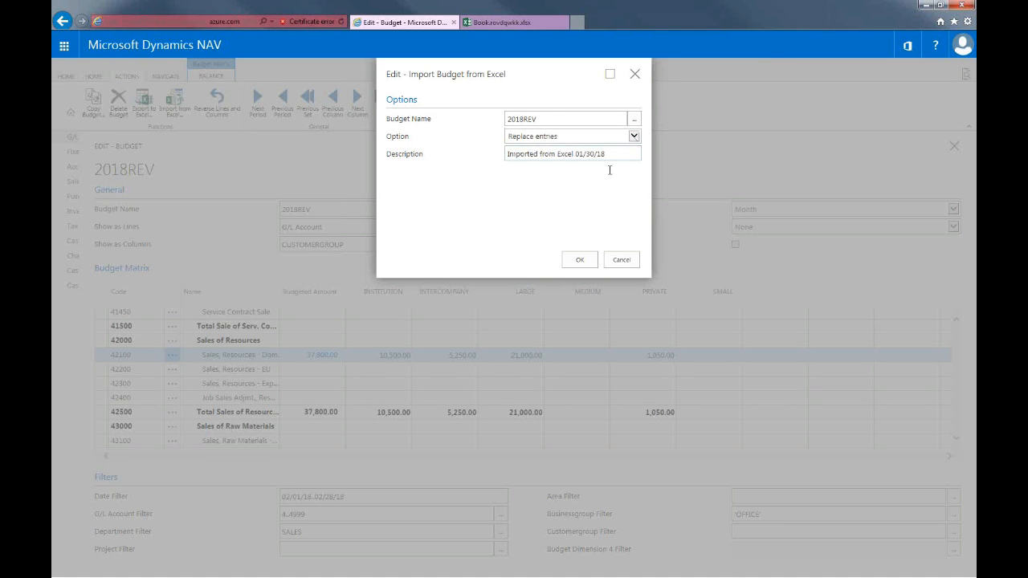
- Set the import description to Imported from Excel 01/15/2018 and accept the import options
drag(610, 170, 549, 164)
click(578, 147)
click(605, 154)
key(BackSpace)
key(BackSpace)
key(BackSpace)
key(BackSpace)
key(BackSpace)
text(15/2018)
click(579, 259)
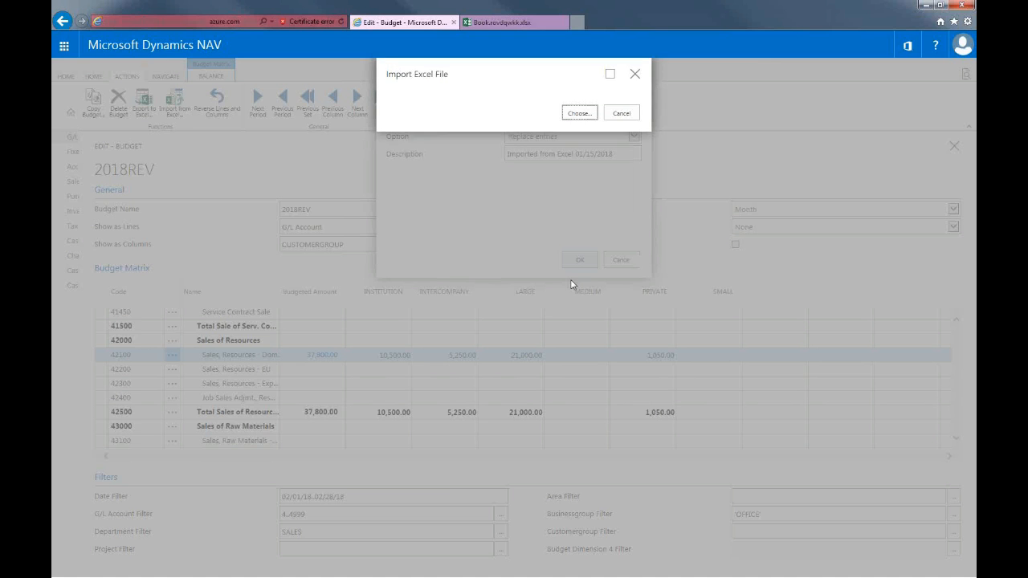
- Import the 2018RevenueBudget workbook from the Desktop, agreeing to replace the entries of budget 2018REV
click(581, 116)
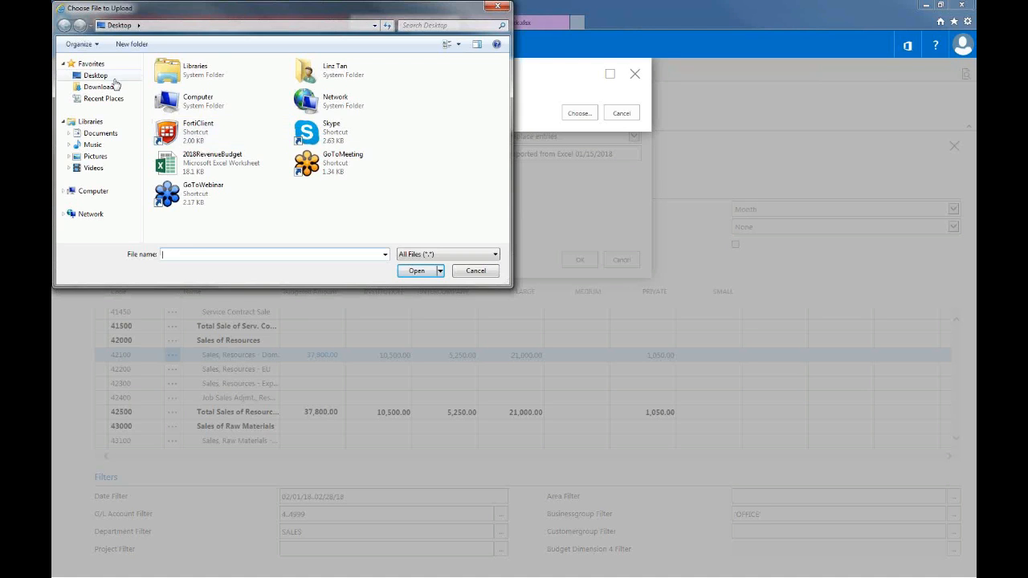
double_click(212, 165)
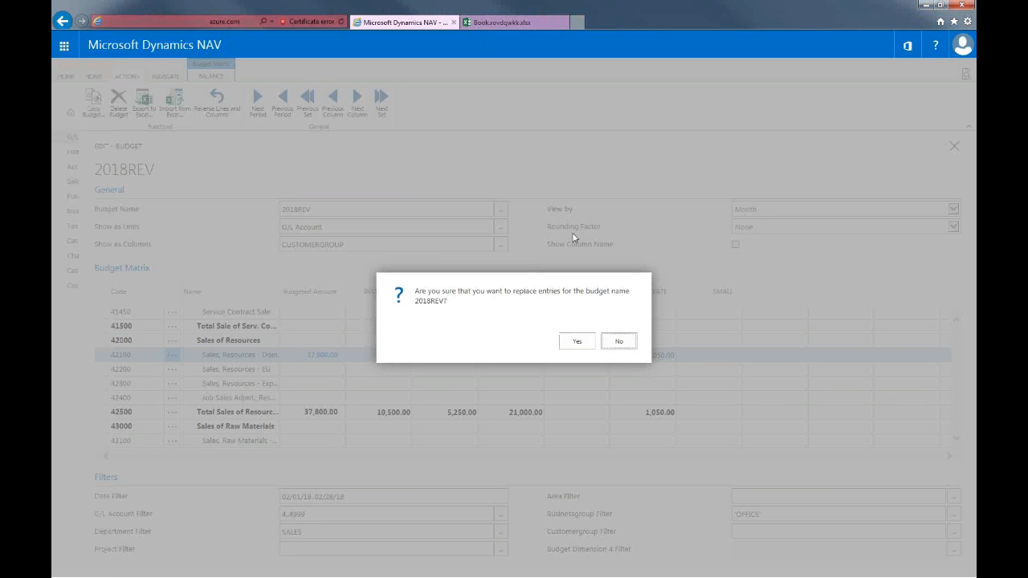
click(576, 345)
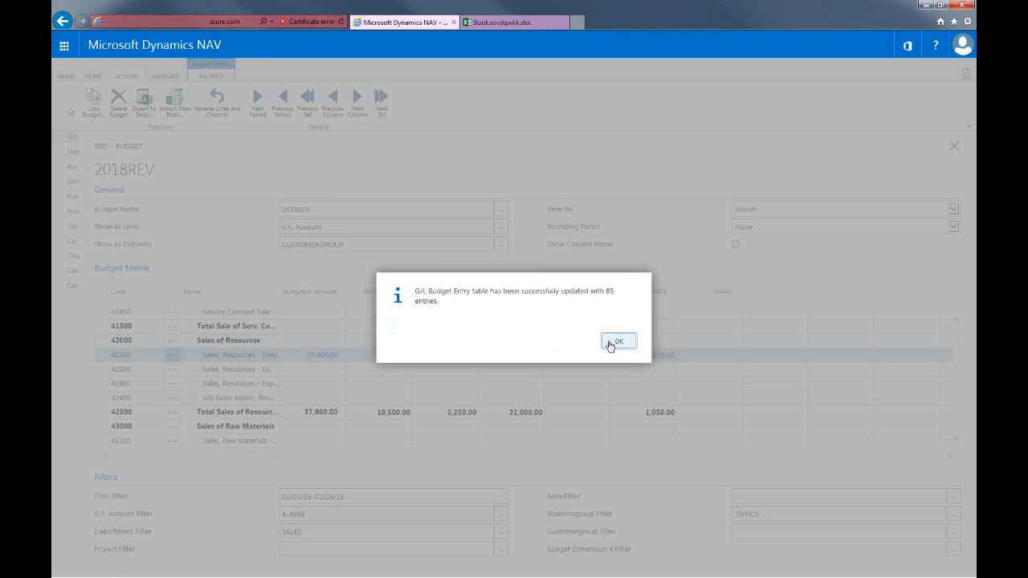
click(613, 343)
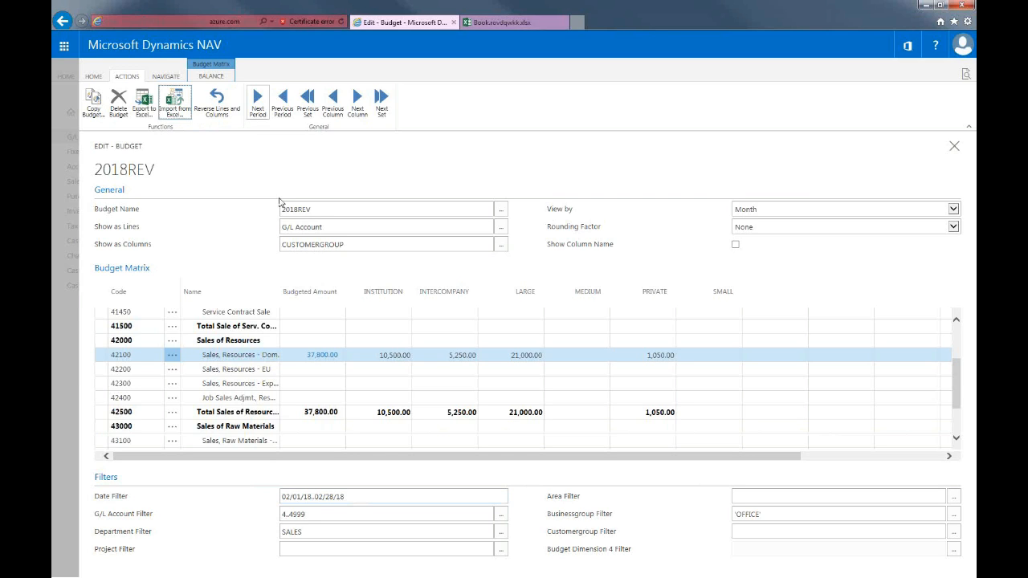
- Browse the budget matrix by month between January and February 2018 to check the imported amounts for account 42100
click(258, 104)
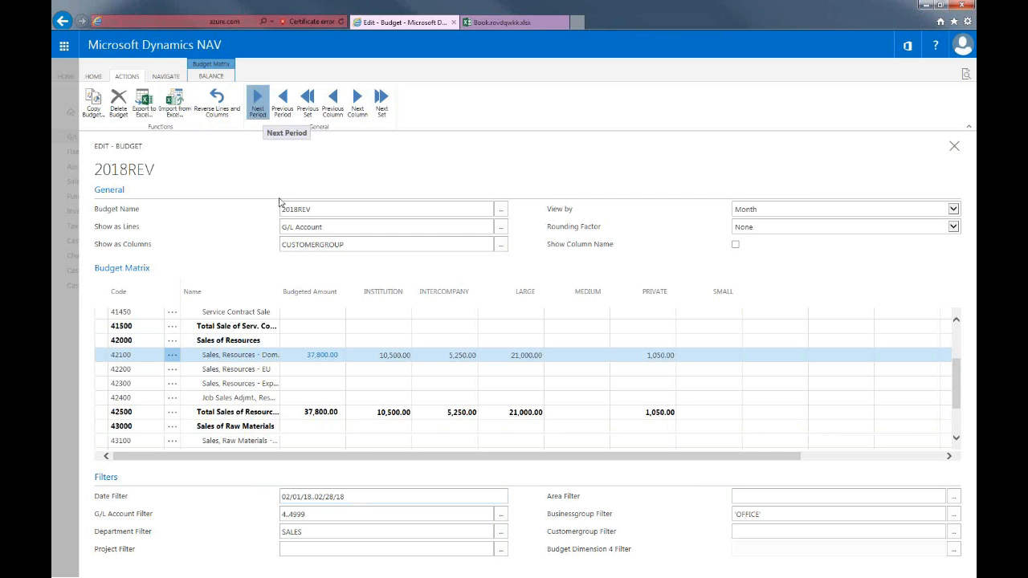
click(284, 117)
click(283, 117)
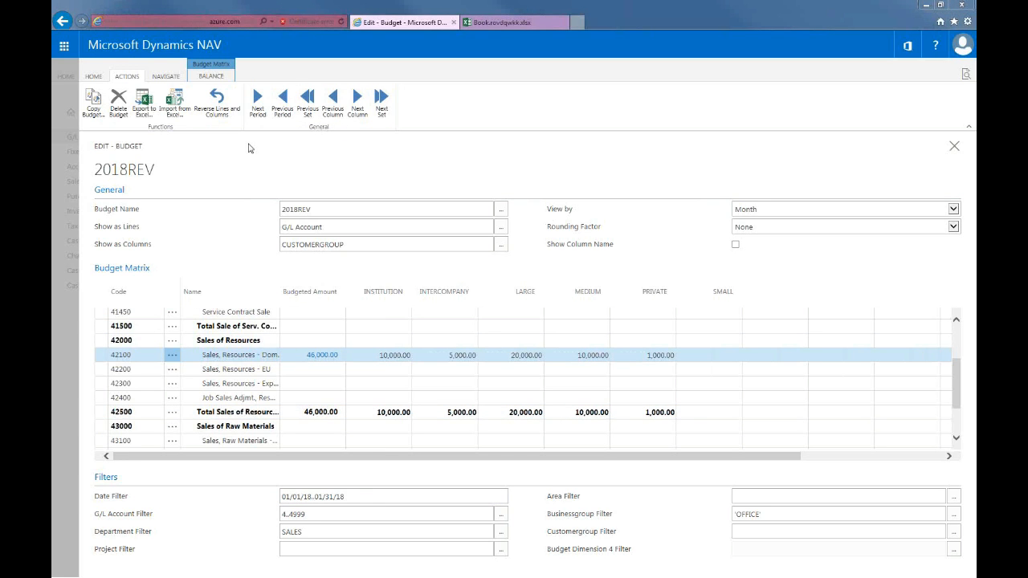
click(257, 102)
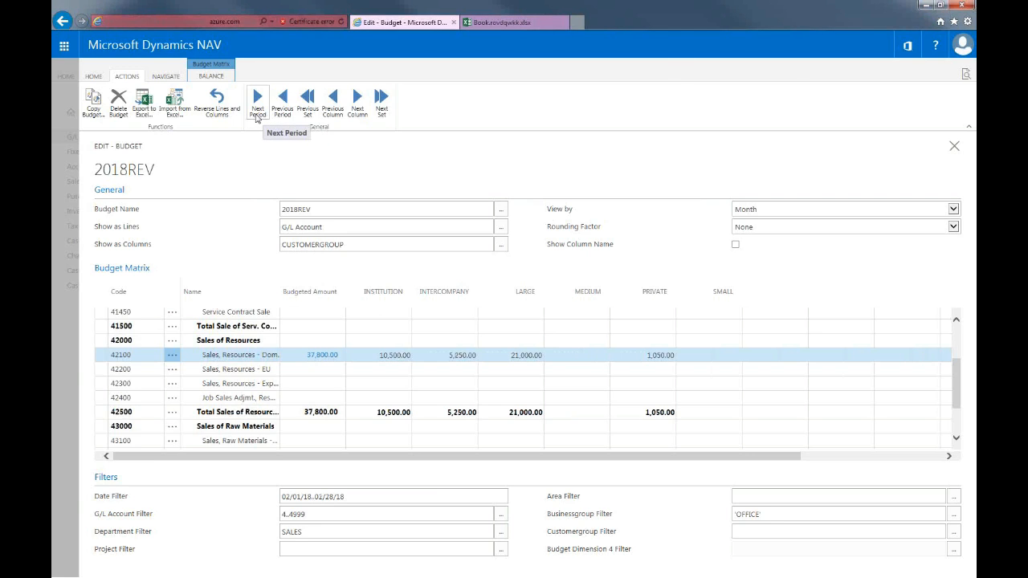